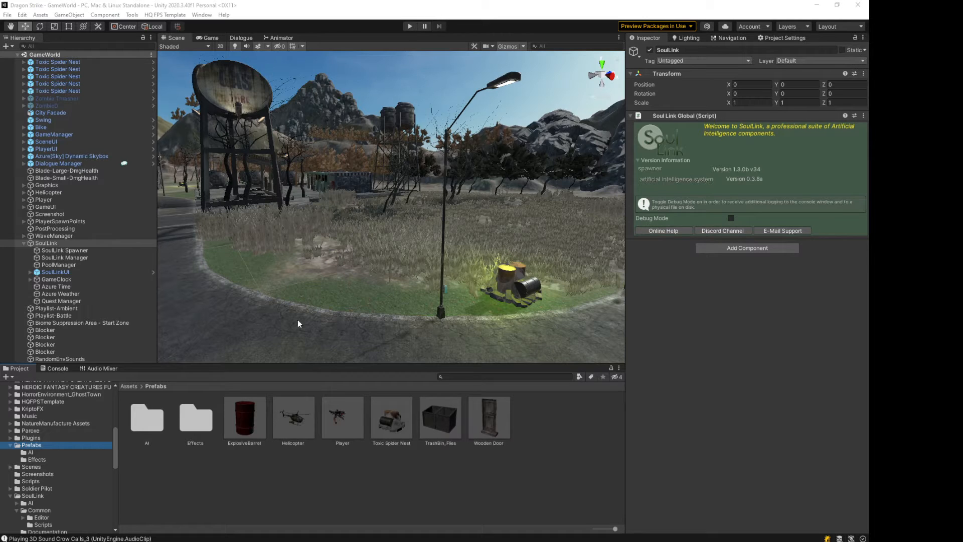
Open the Wooden Door prefab for editing, bring the whole door into view and widen the Inspector
click(487, 419)
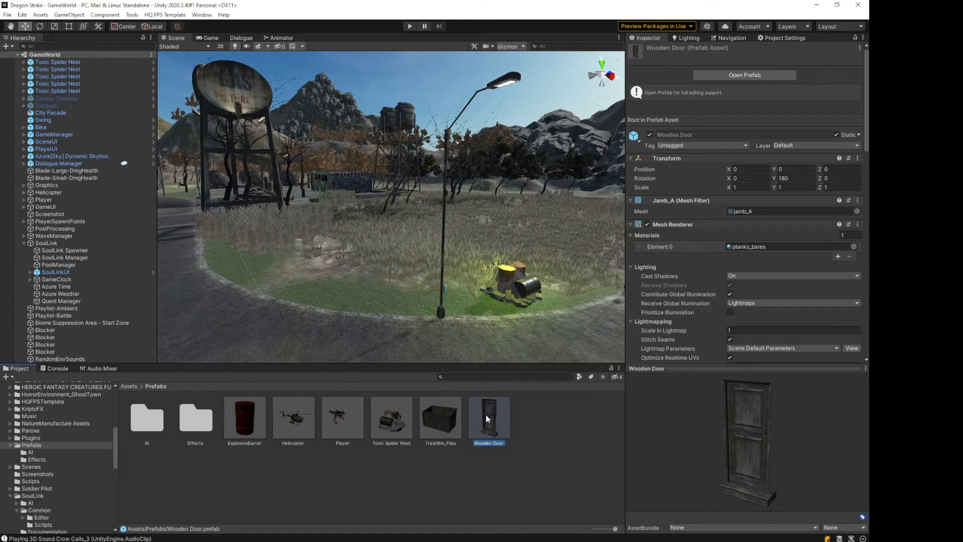
click(751, 76)
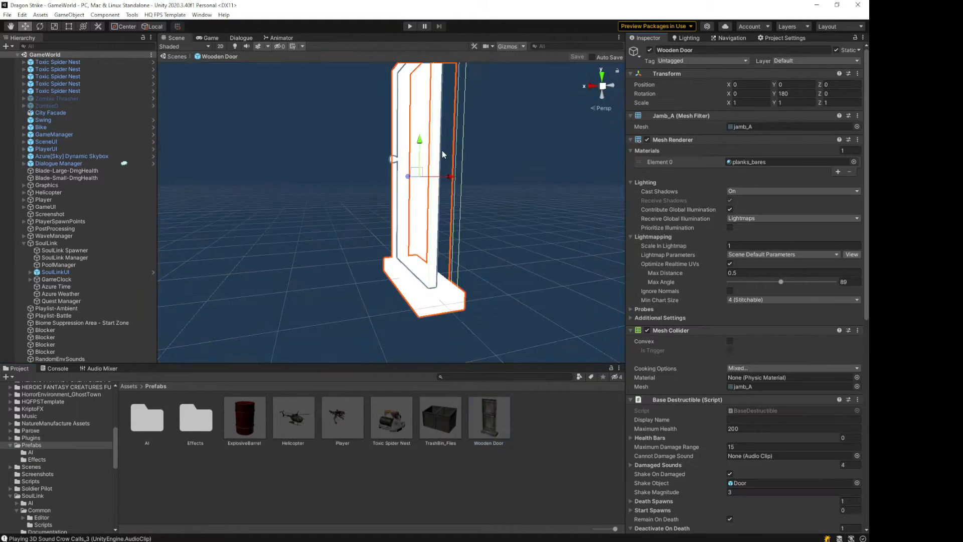
alt+drag(342, 182, 444, 255)
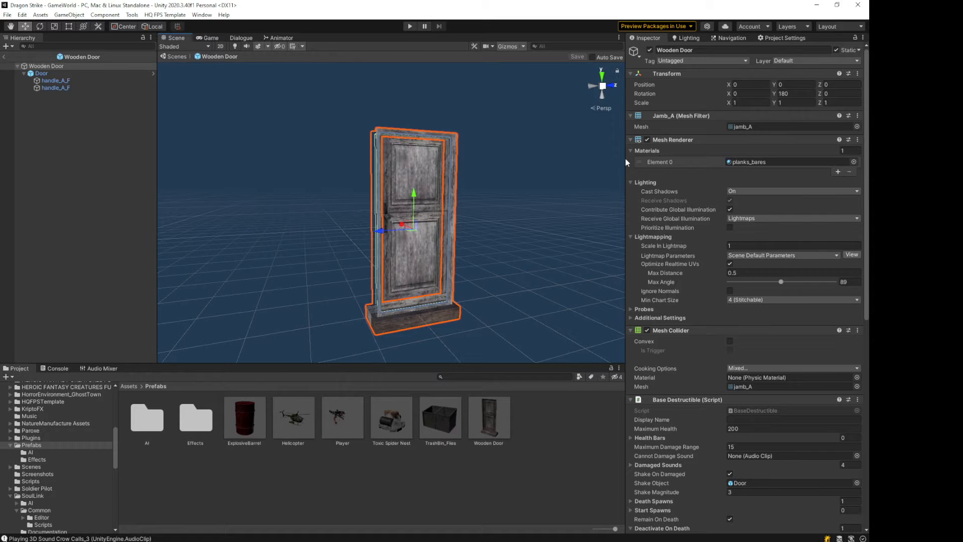
drag(625, 158, 571, 160)
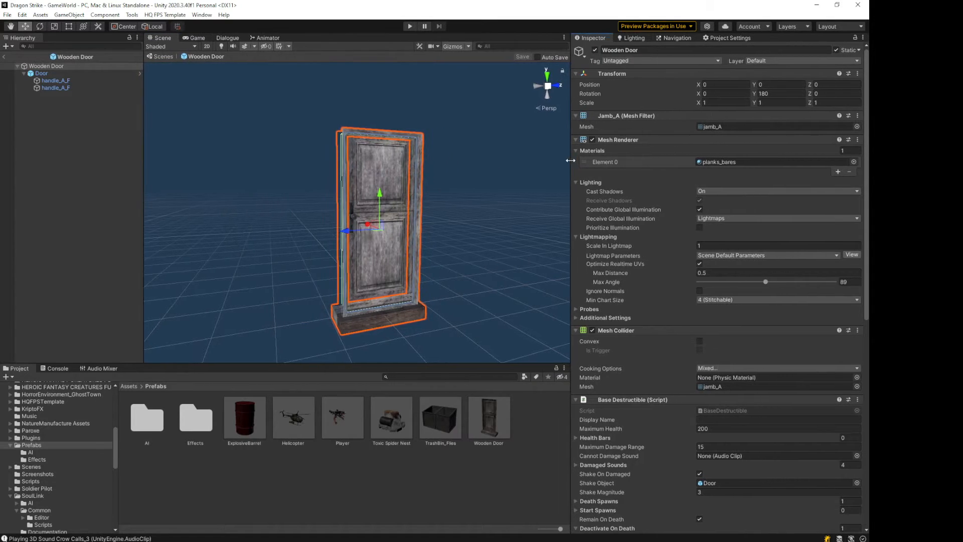
Compare the Door child with its Wooden Door parent, set the handle position to Pivot, and test-rotate the Door before undoing the rotation
click(52, 73)
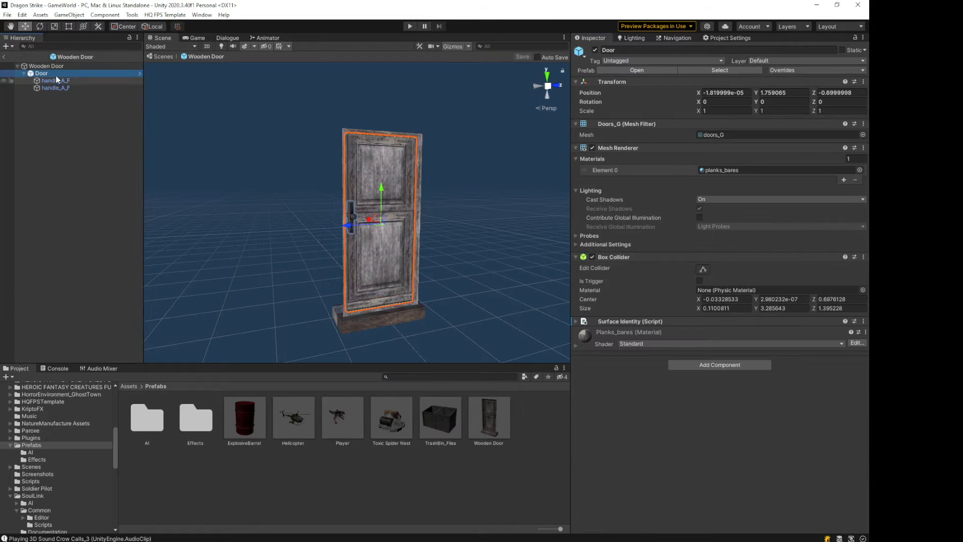
click(57, 65)
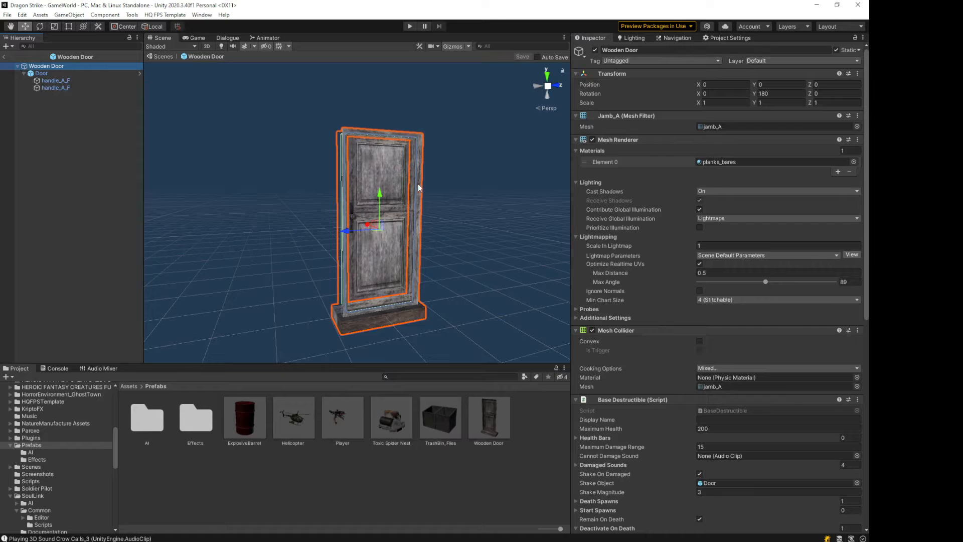
click(80, 73)
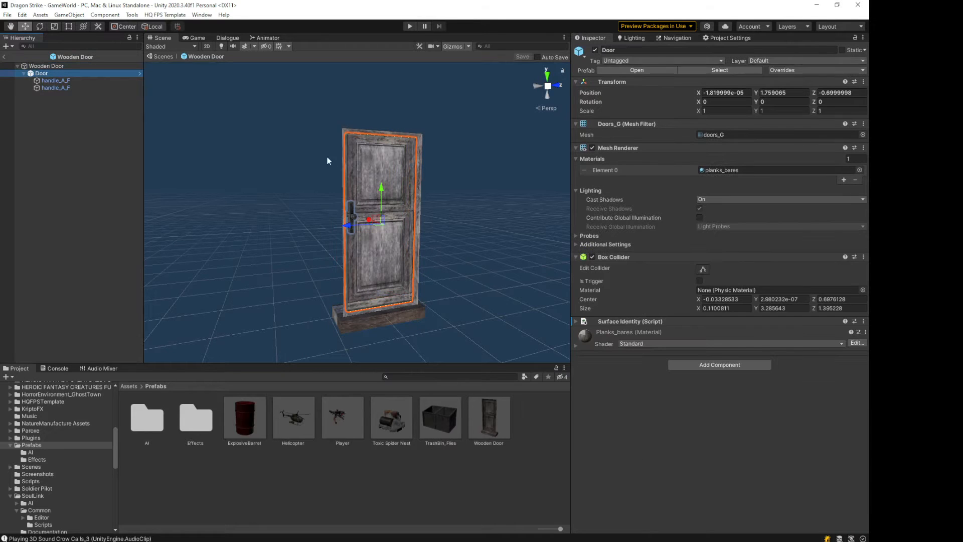
click(128, 27)
key(e)
drag(398, 226, 436, 230)
key(ctrl+z)
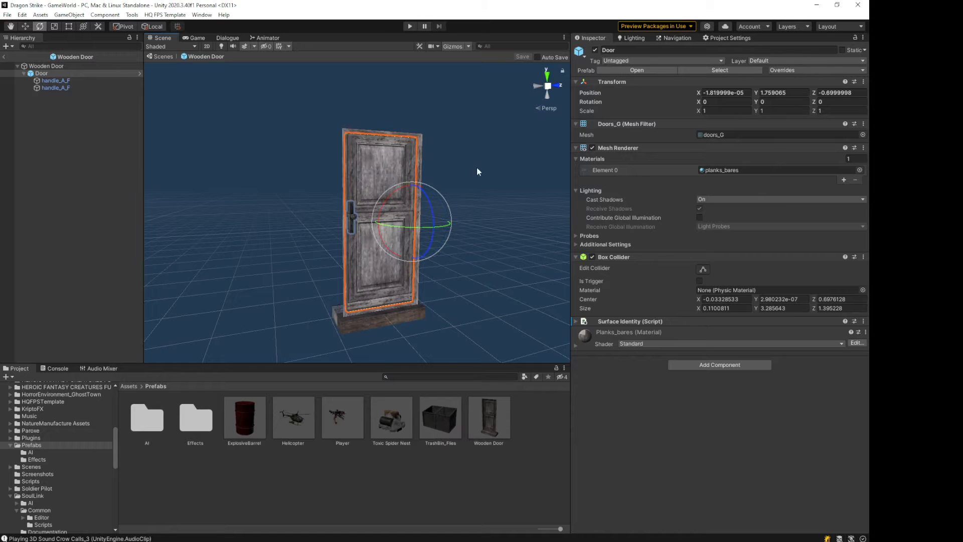
Collapse the Materials, Lighting and Mesh Collider sections of the root Wooden Door object
click(74, 66)
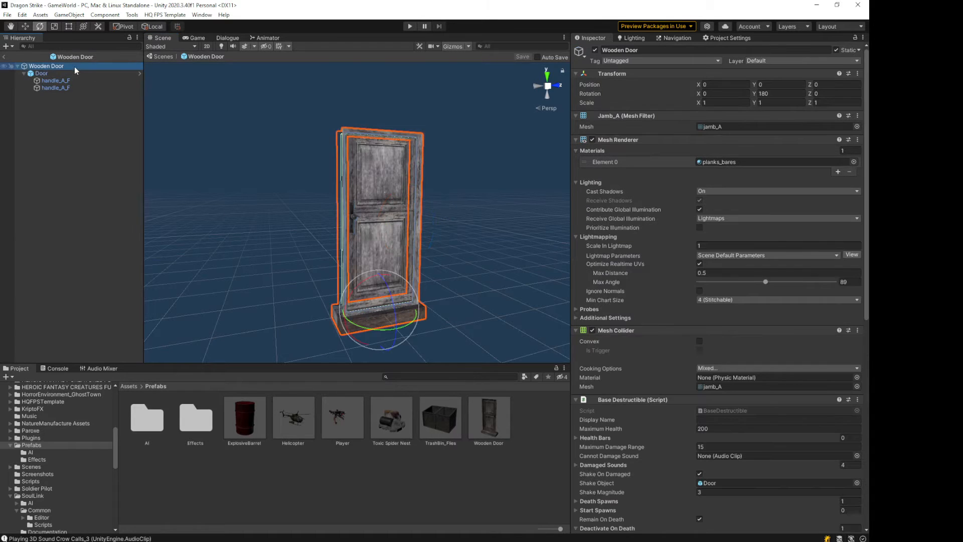
click(575, 150)
click(576, 159)
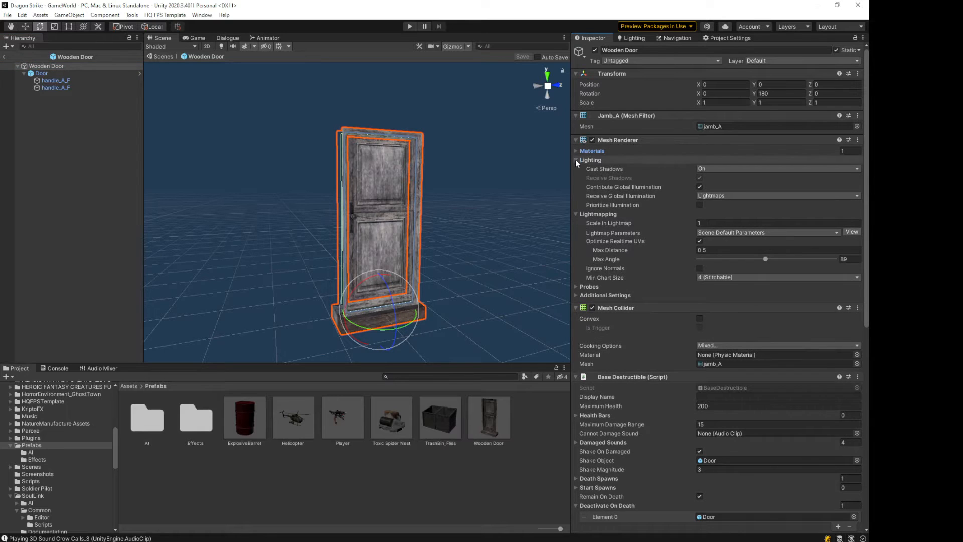
click(576, 262)
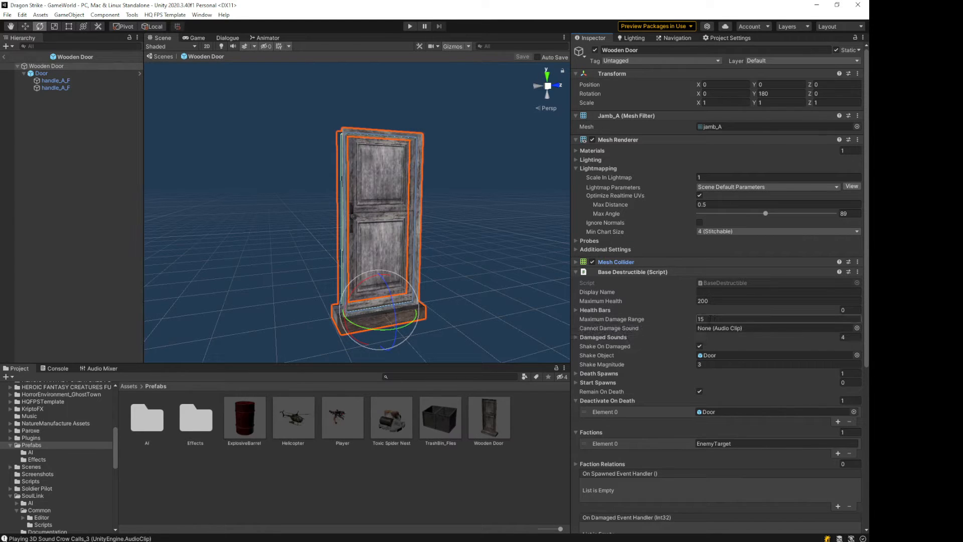
Examine the Maximum Damage Range and the Damaged Sounds list of the Base Destructible script
mouse_move(637, 318)
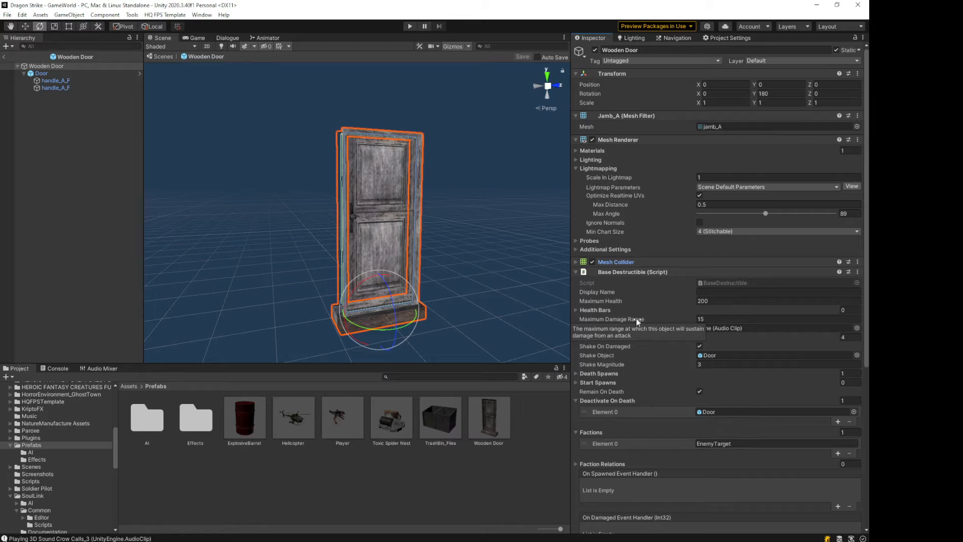
click(711, 319)
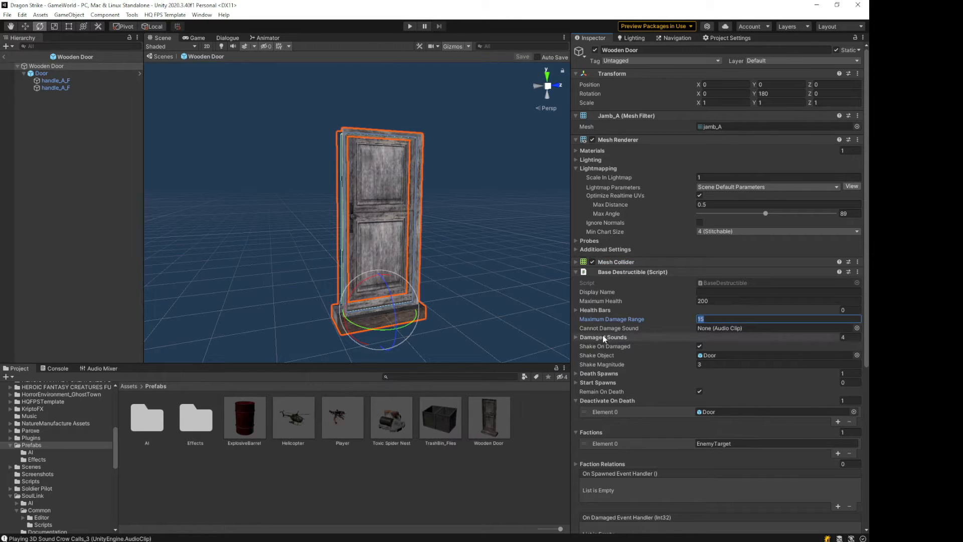
click(577, 337)
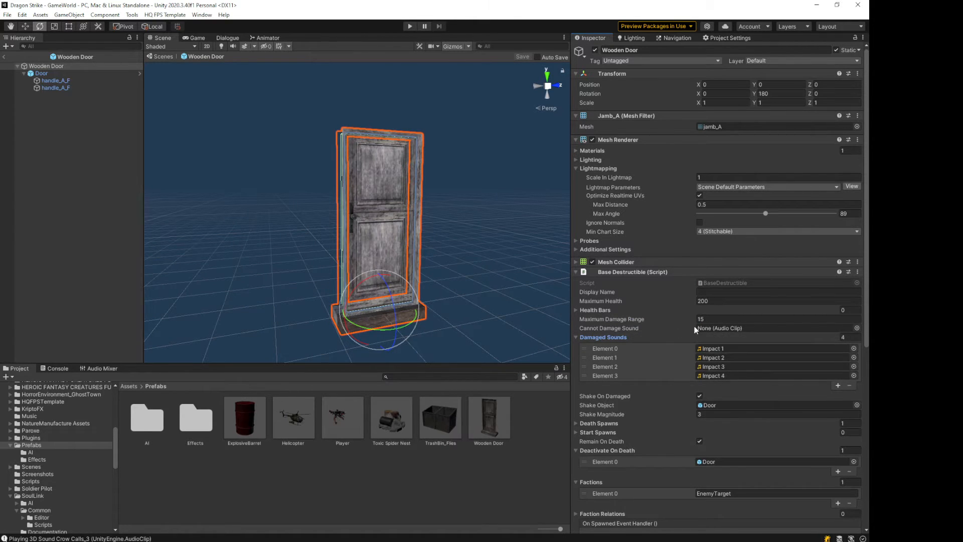
click(577, 338)
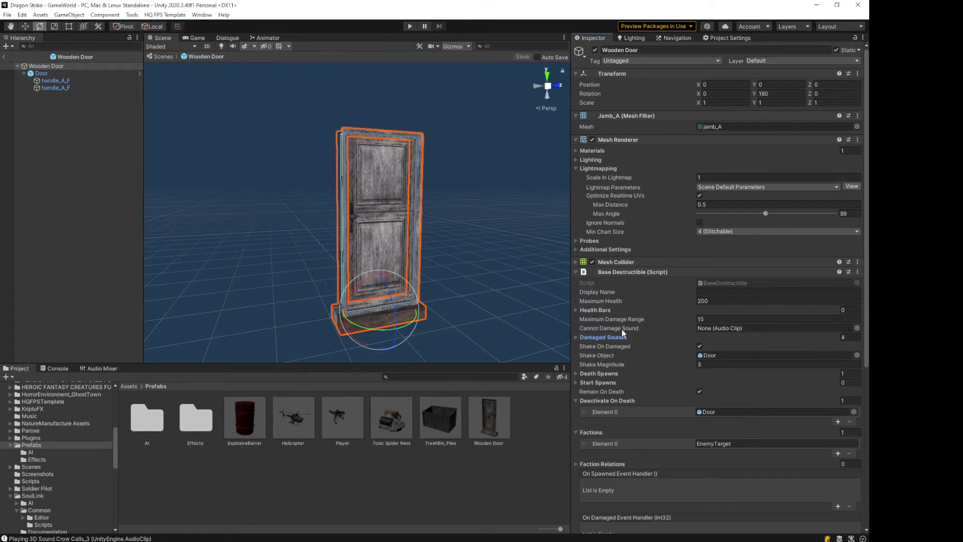
Inspect the Death Spawns entry of the Base Destructible script, its event handlers and the Nav Mesh Obstacle component
click(576, 374)
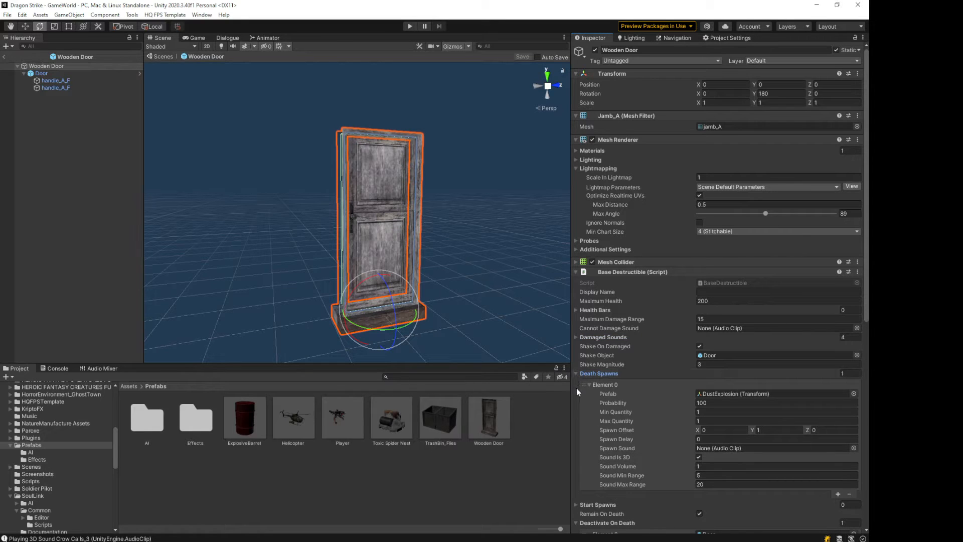
scroll(576, 388, down, 3)
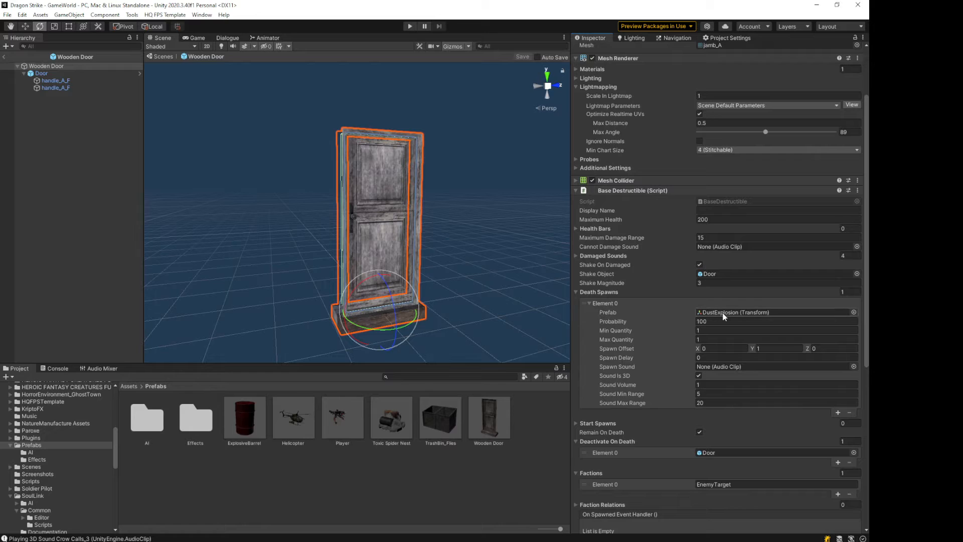
click(588, 302)
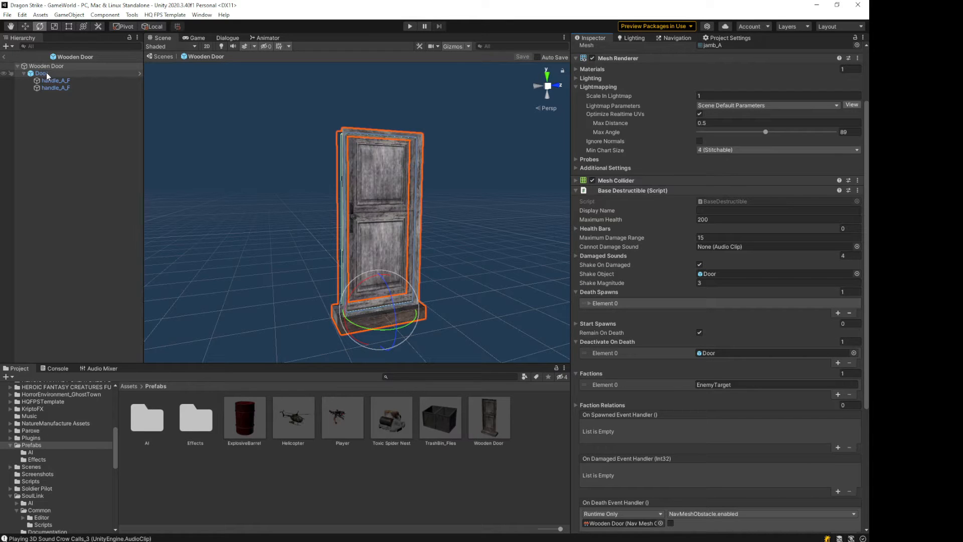
scroll(585, 387, down, 5)
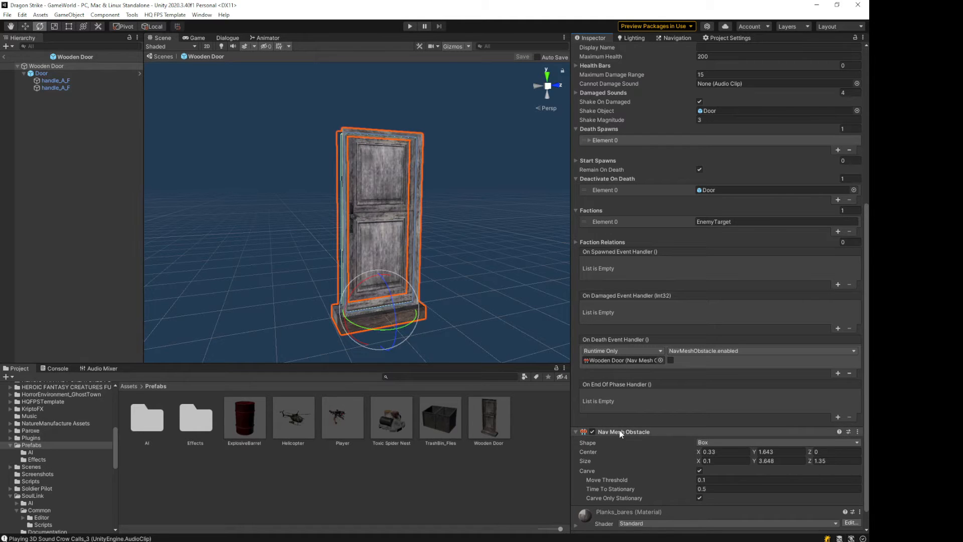
Check the Door child's components, and review the Wooden Door root's On Death event handler and Nav Mesh Obstacle
click(56, 74)
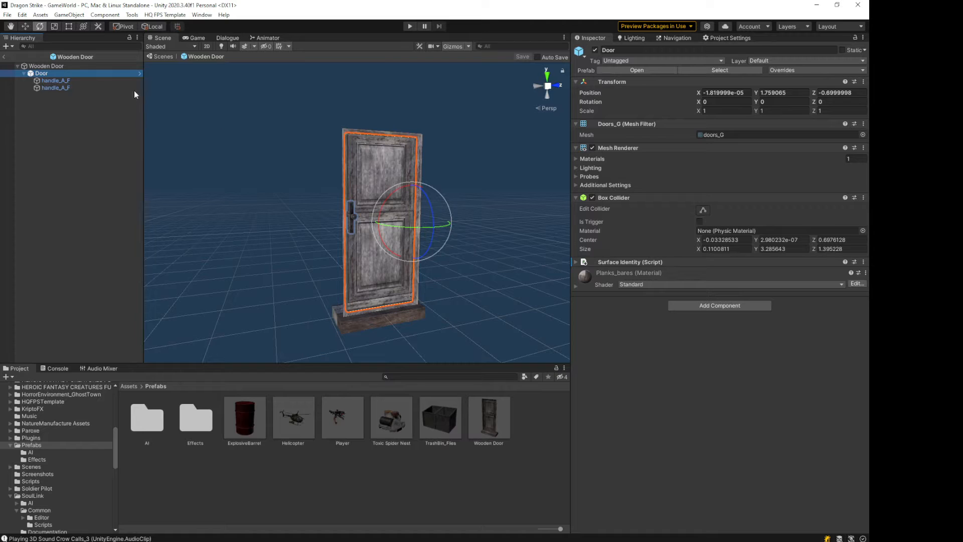
click(113, 66)
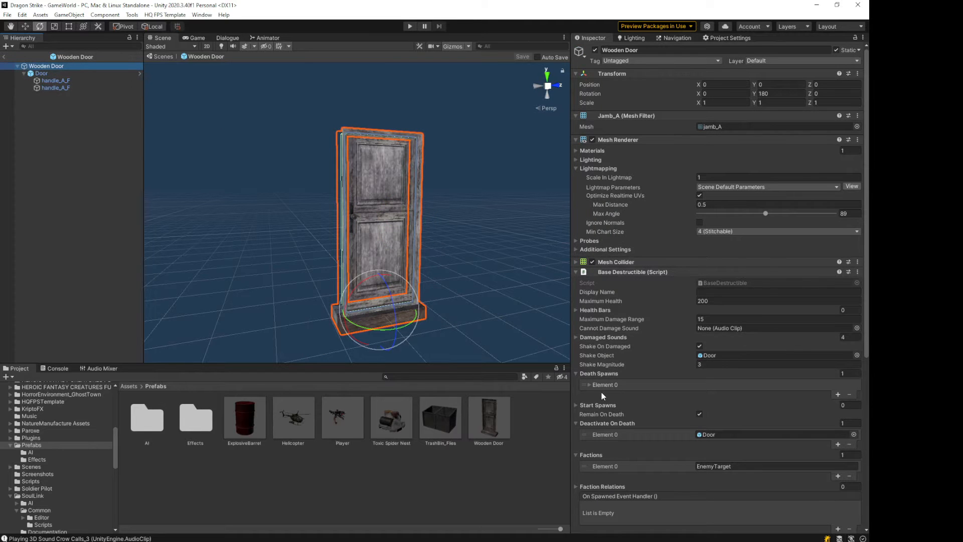
scroll(603, 396, down, 10)
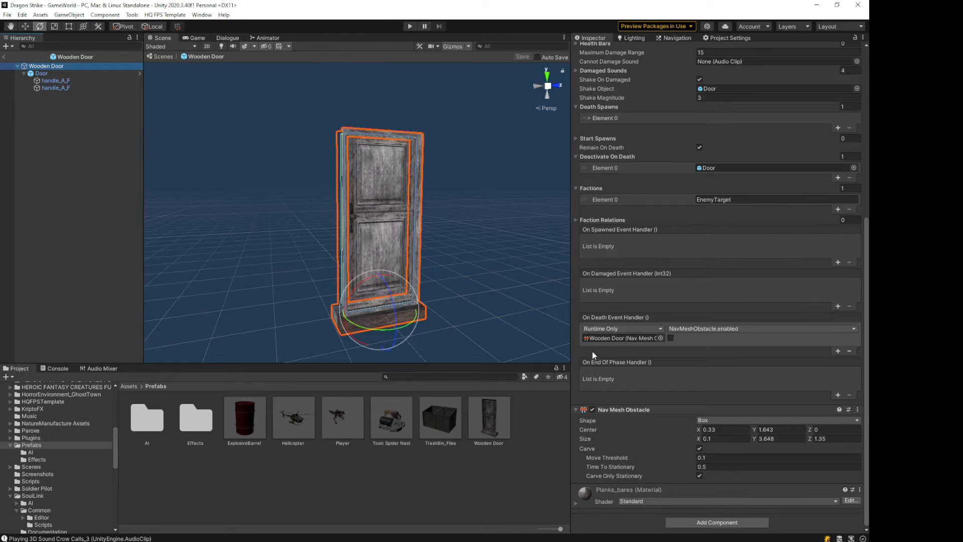
scroll(657, 275, up, 5)
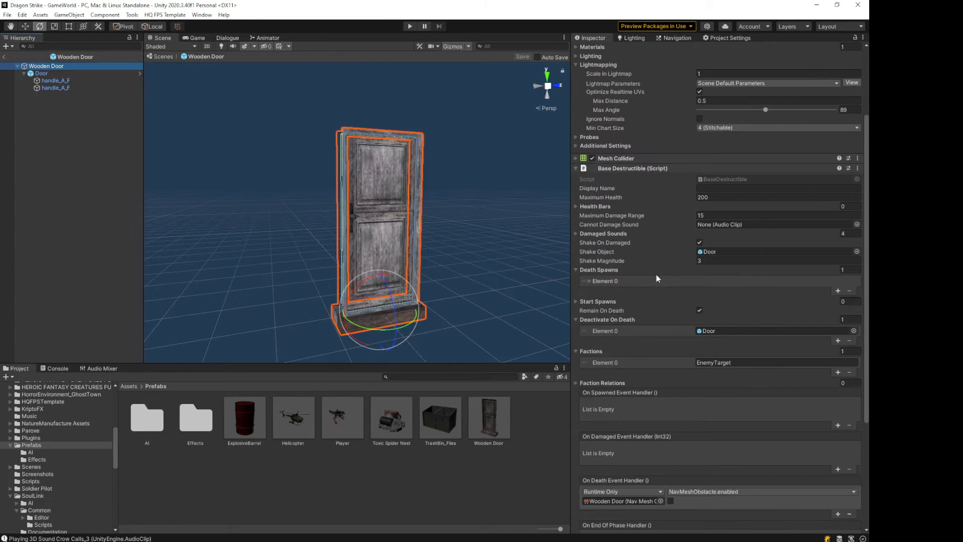
scroll(657, 275, up, 3)
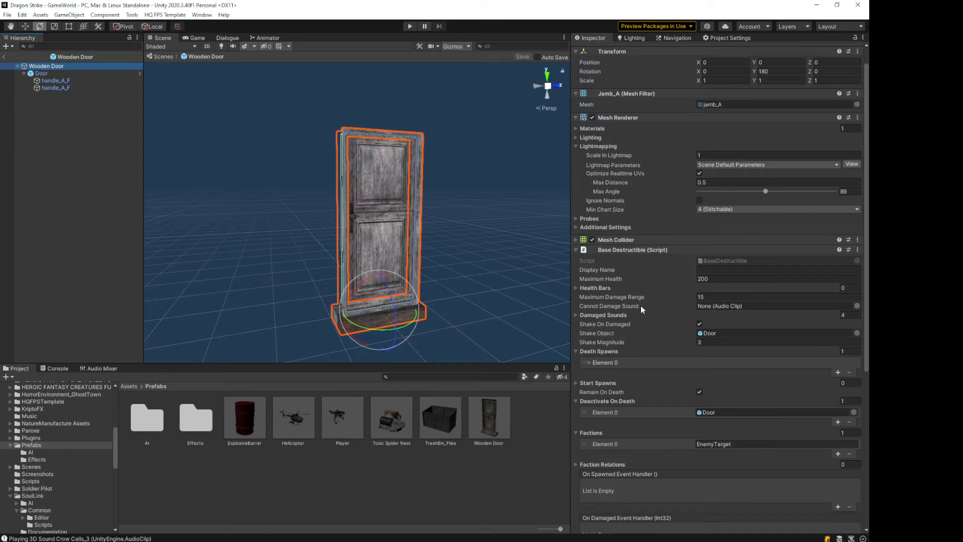
Examine the Factions entry and the Faction Relations list of the Wooden Door's Base Destructible script
scroll(640, 306, down, 3)
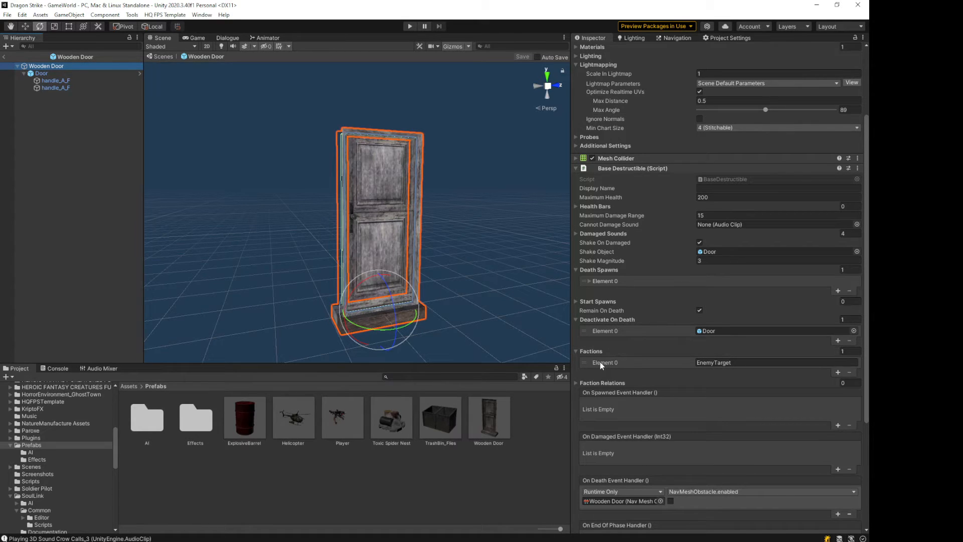
click(666, 363)
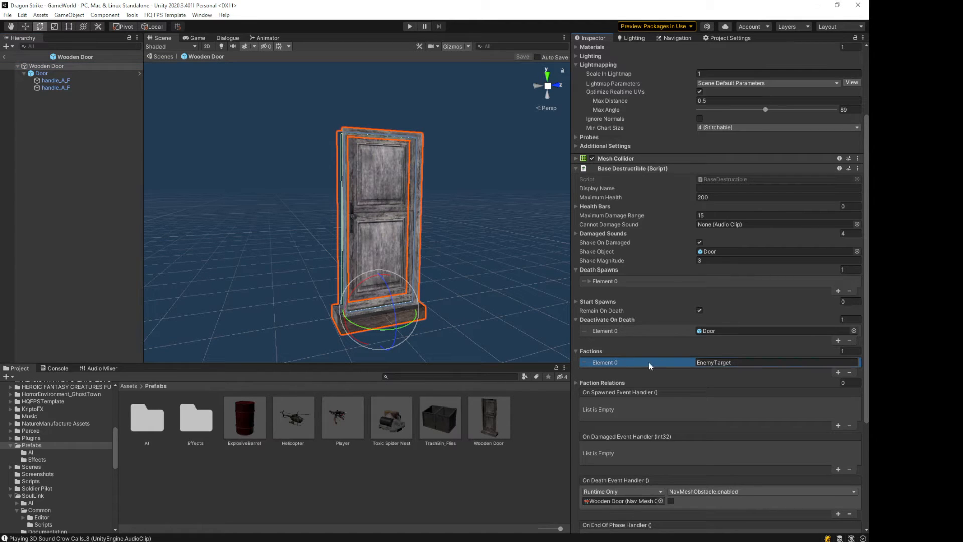
click(576, 384)
click(576, 384)
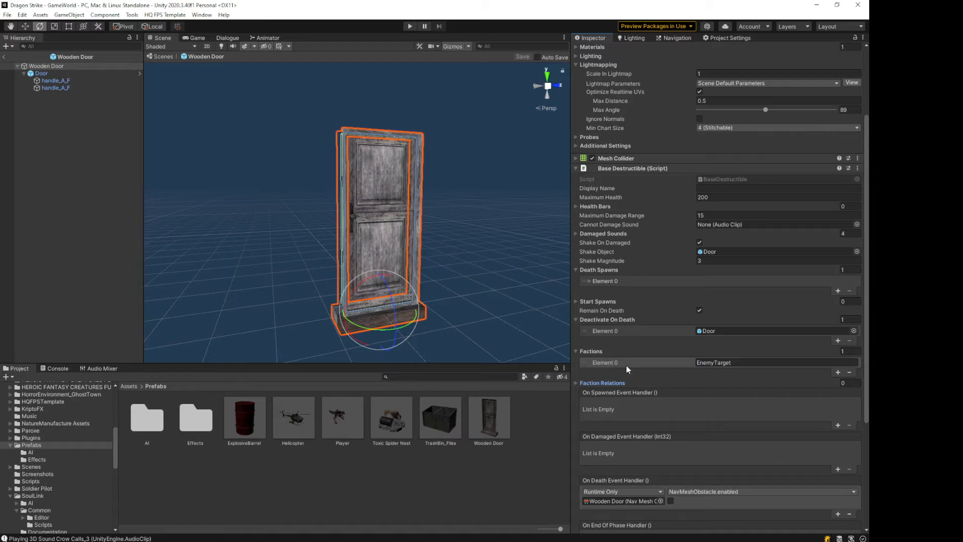
Leave prefab editing and compare the Faction Relations of the ZombieA and ZombieD prefabs in the AI folder
click(4, 58)
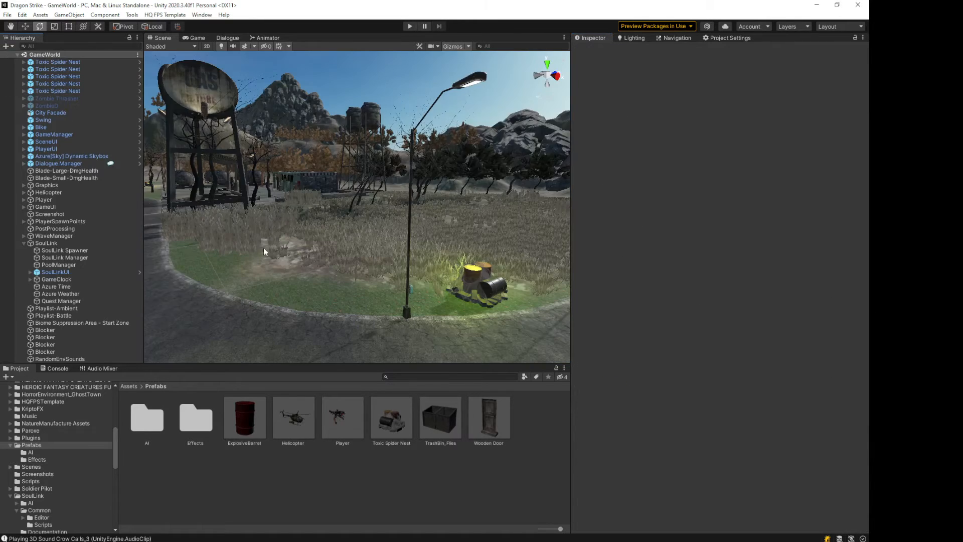
double_click(146, 418)
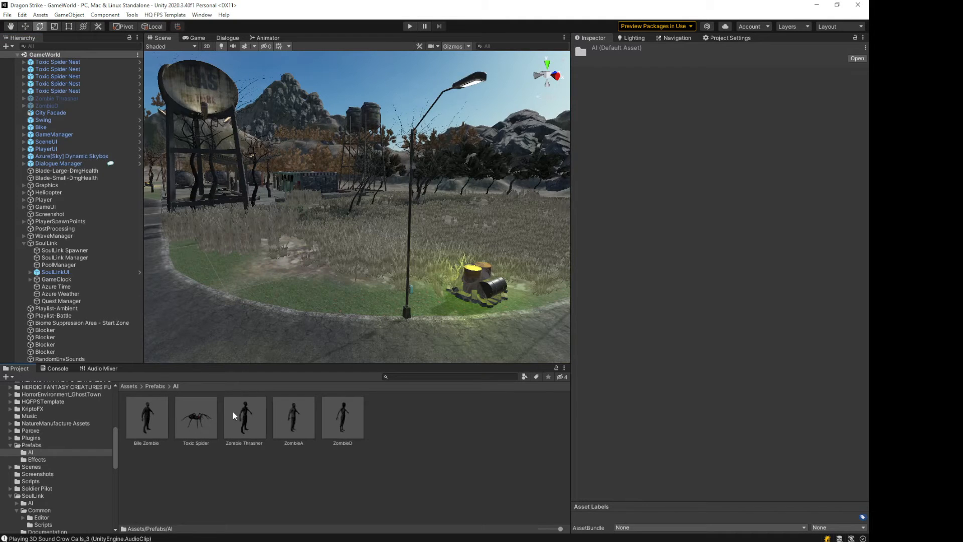
click(305, 421)
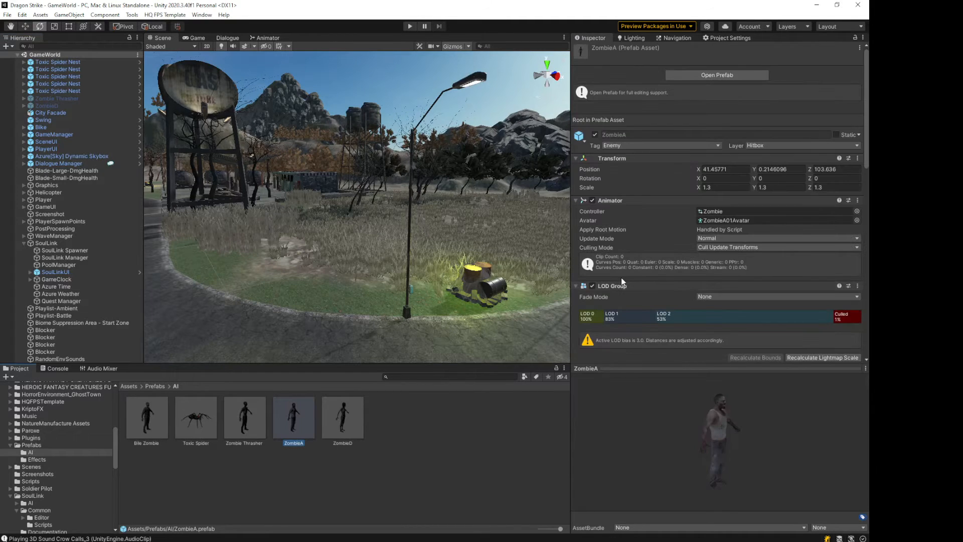
scroll(631, 326, down, 5)
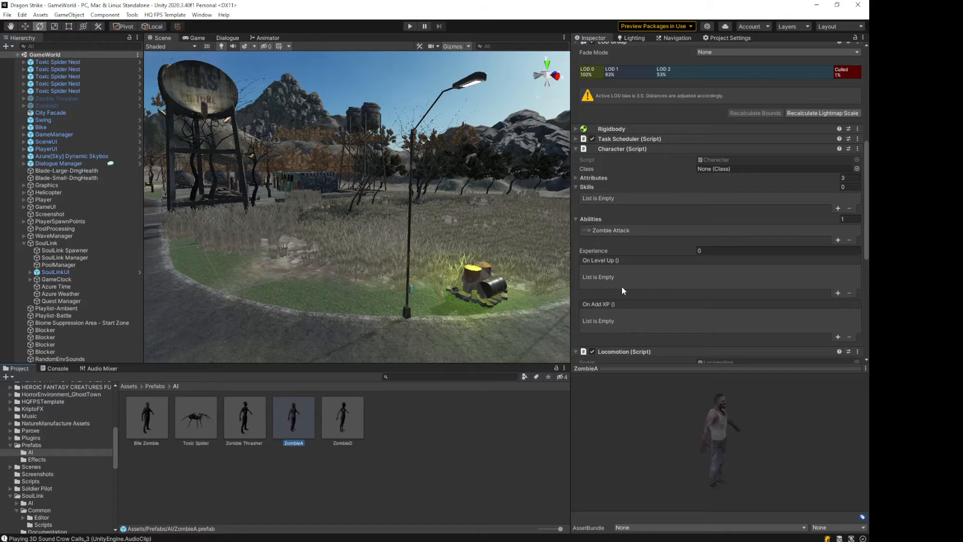
scroll(621, 284, down, 5)
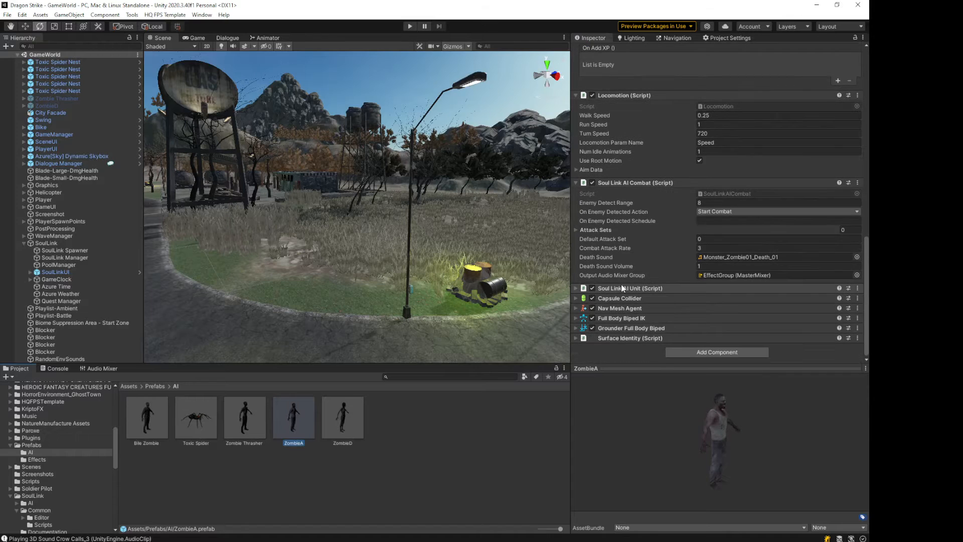
click(576, 289)
scroll(646, 307, down, 5)
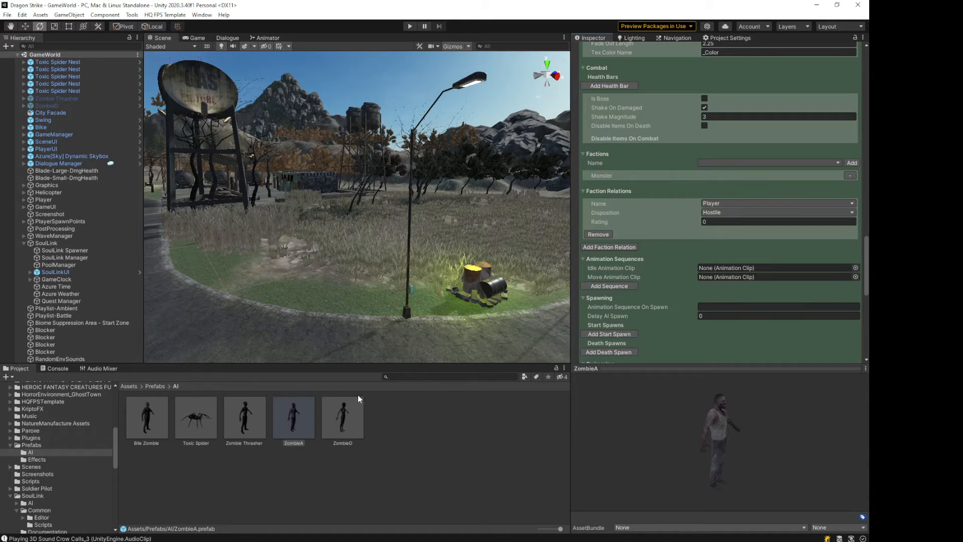
click(342, 421)
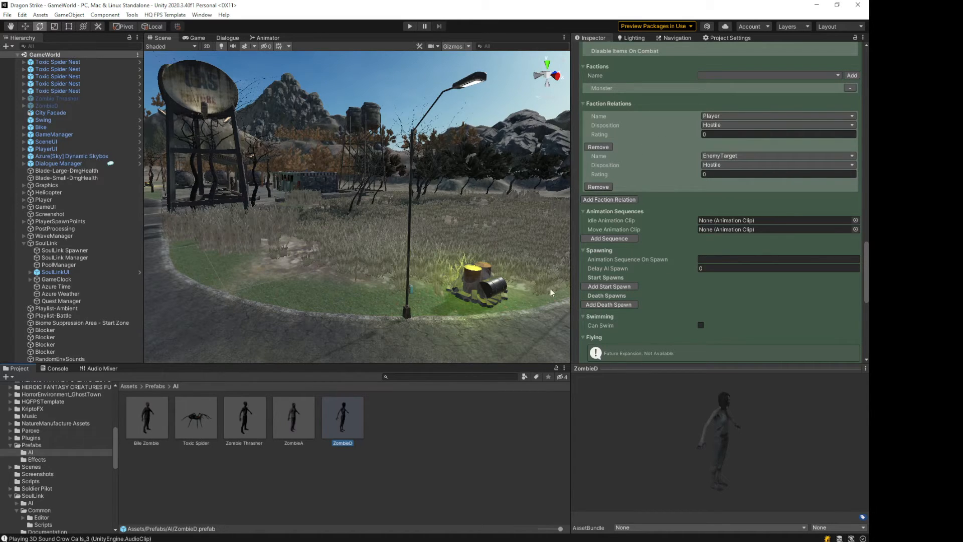
click(297, 413)
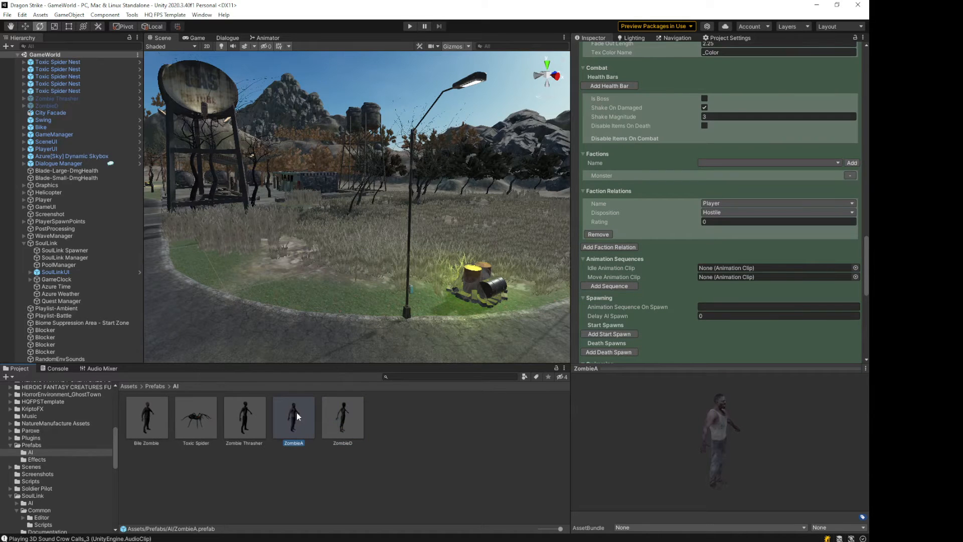
Compare the Faction Relations of the Zombie Thrasher, Bile Zombie and ZombieD prefabs
click(246, 426)
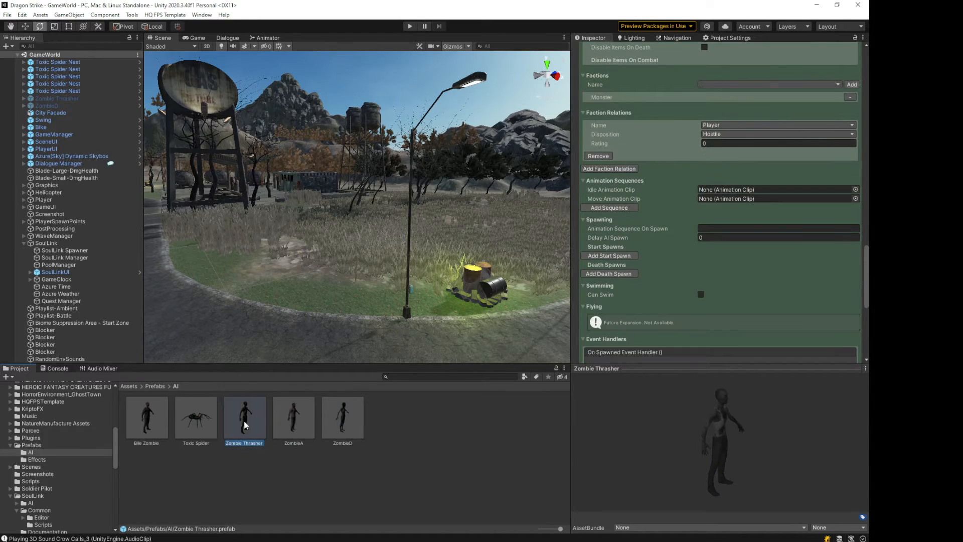
click(142, 418)
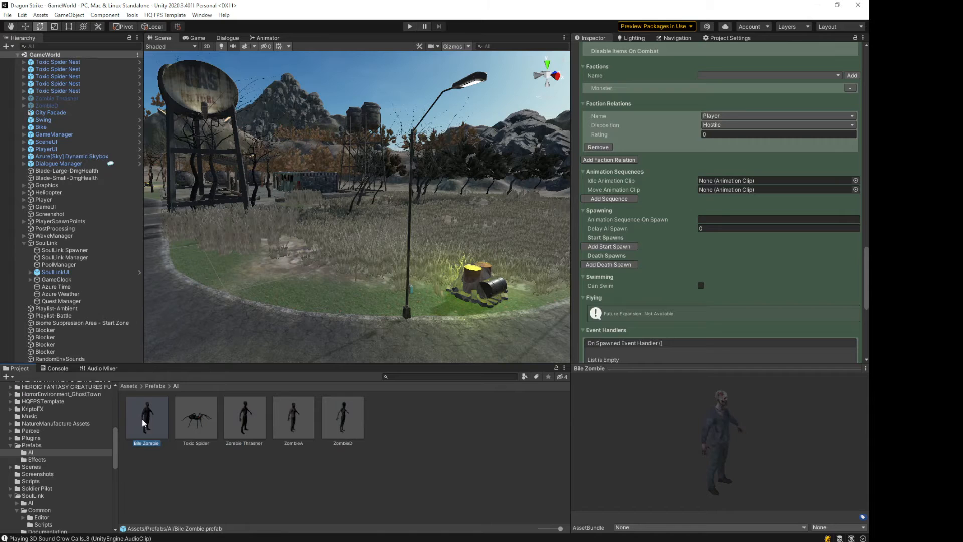
click(344, 408)
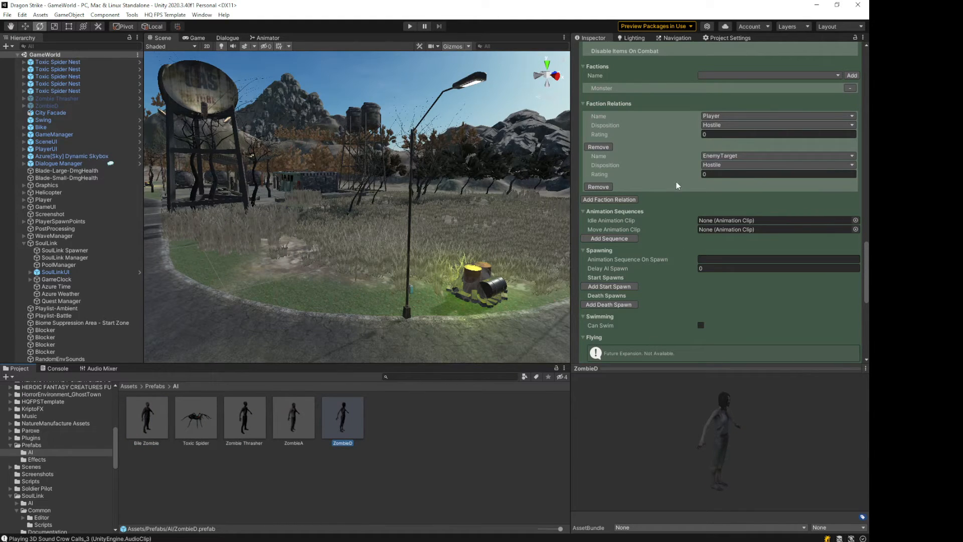
drag(730, 423, 704, 414)
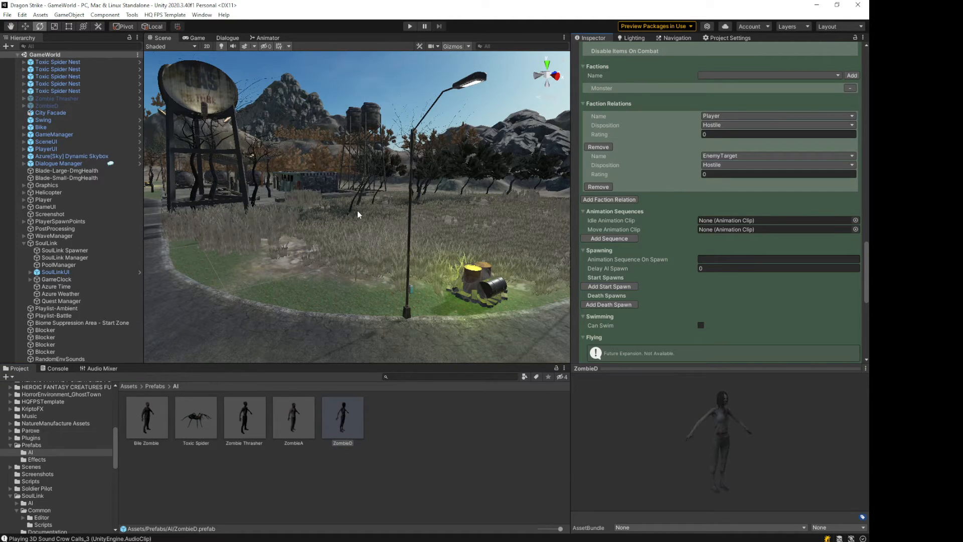
Open the NavTesting scene from the project's Scenes folder
right_drag(358, 212, 270, 222)
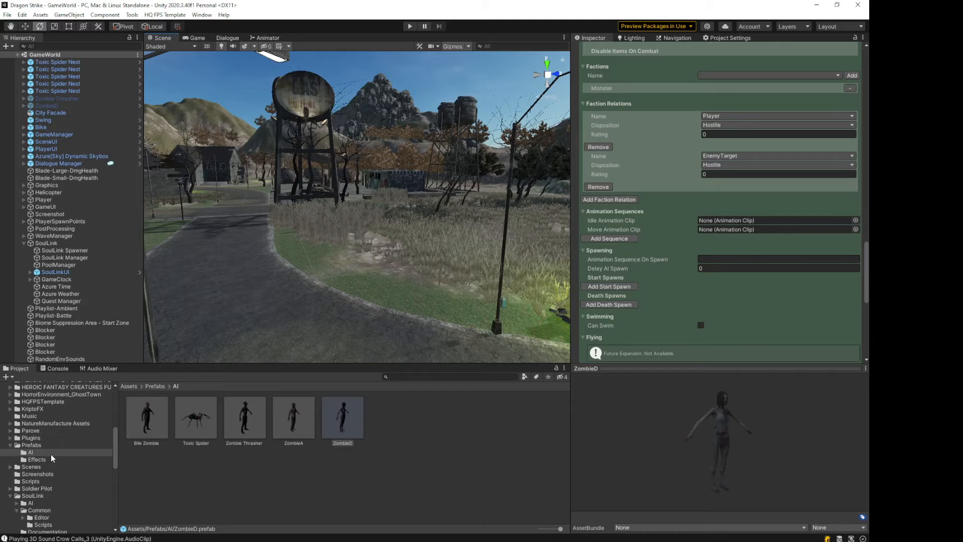
scroll(51, 456, down, 3)
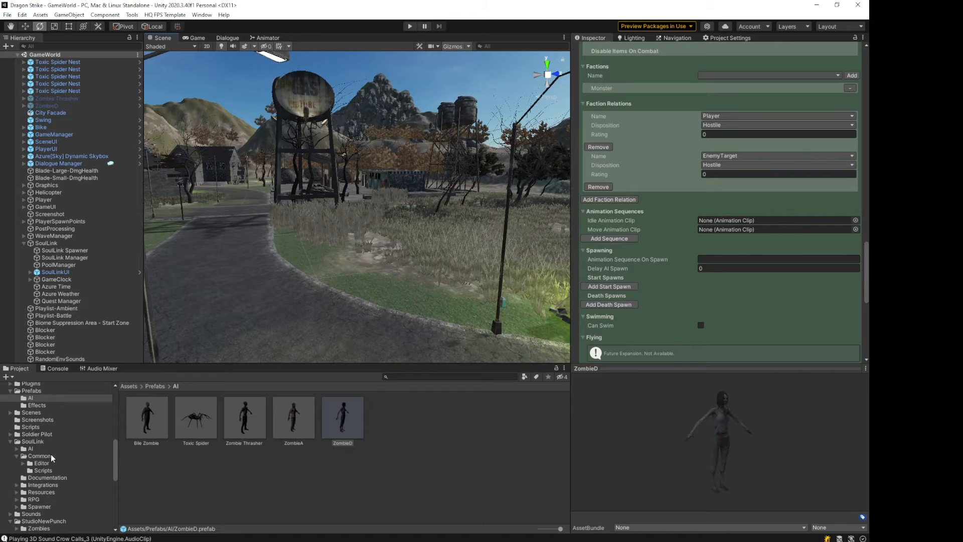
click(31, 413)
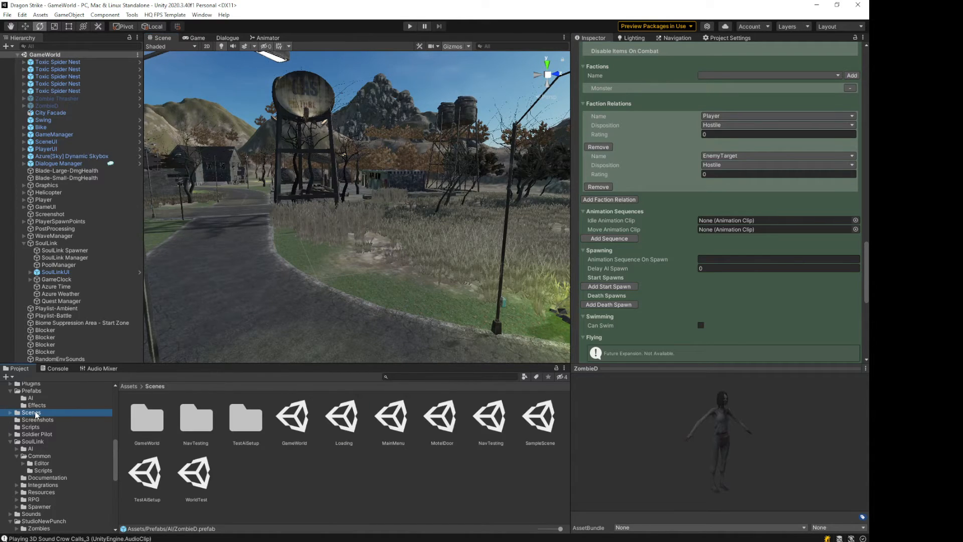
double_click(491, 417)
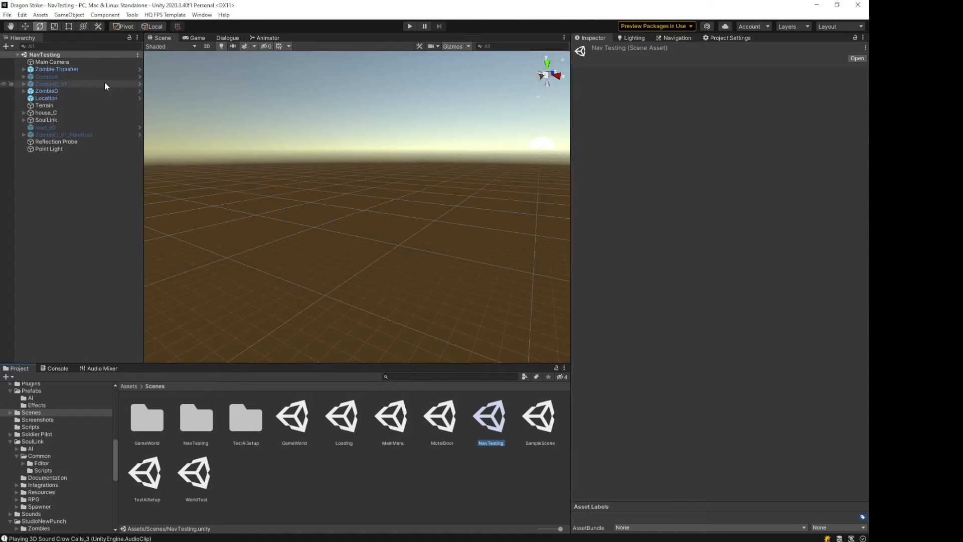
Locate the Zombie Thrasher beside the house in the scene and deactivate it
click(57, 69)
key(f)
scroll(338, 179, down, 10)
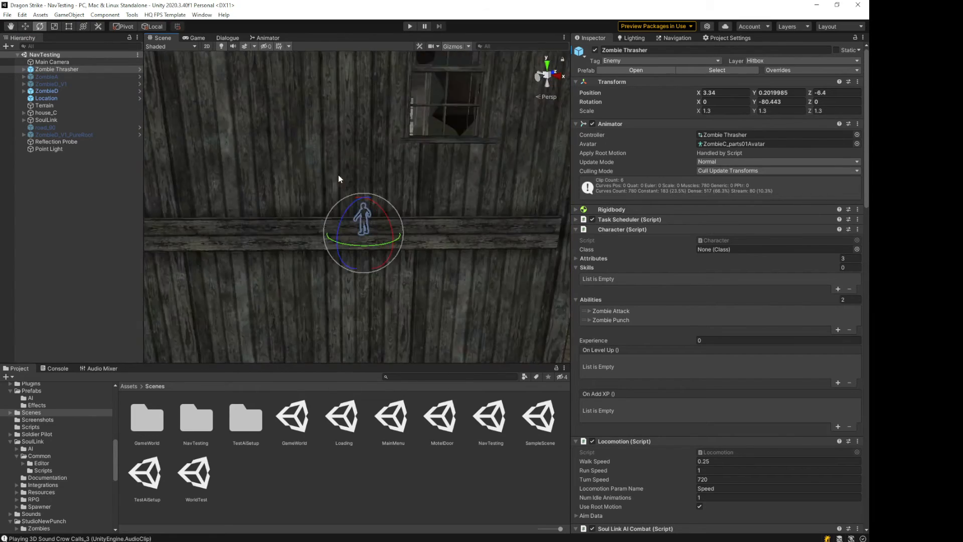
scroll(338, 179, down, 8)
key(d)
right_drag(409, 188, 323, 191)
key(d)
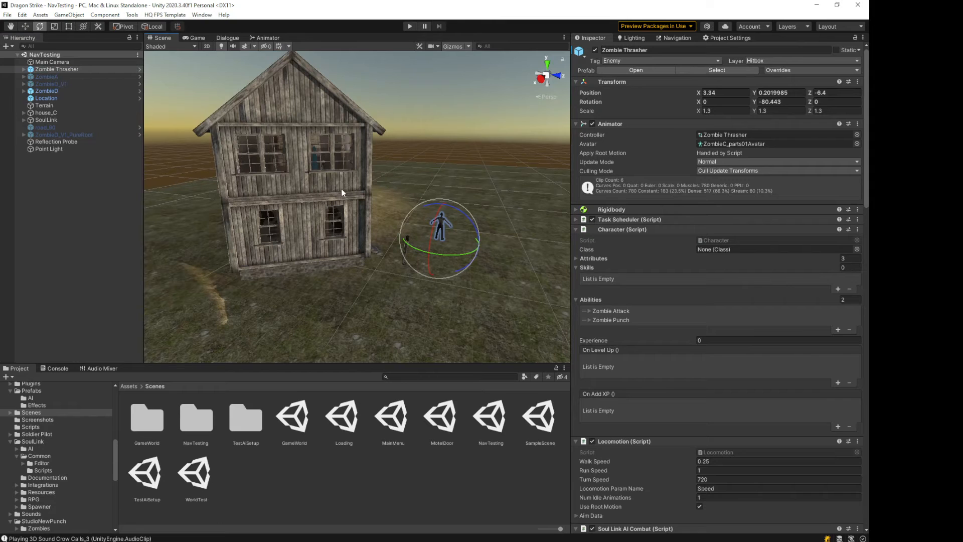
click(596, 51)
Deactivate the house_C and Location objects to leave the terrain clear
click(58, 112)
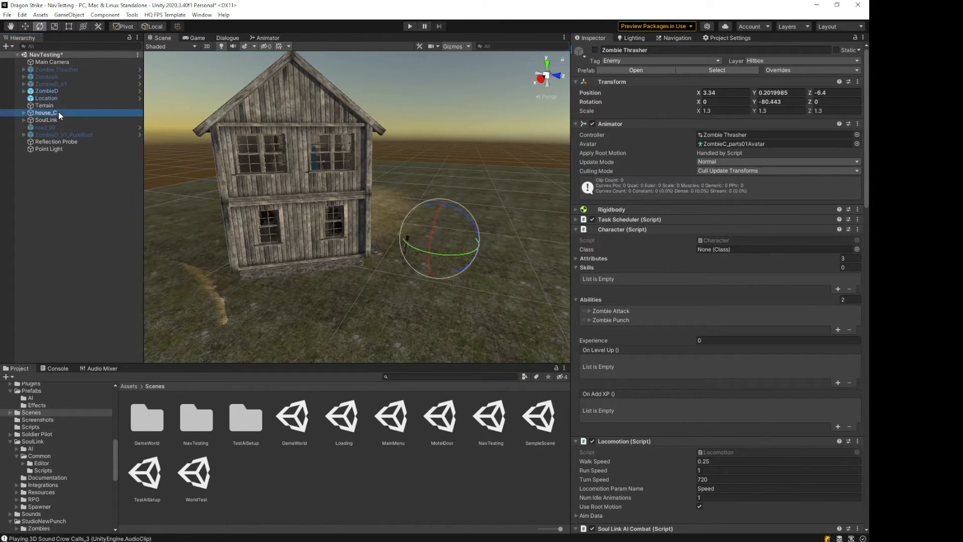
click(595, 50)
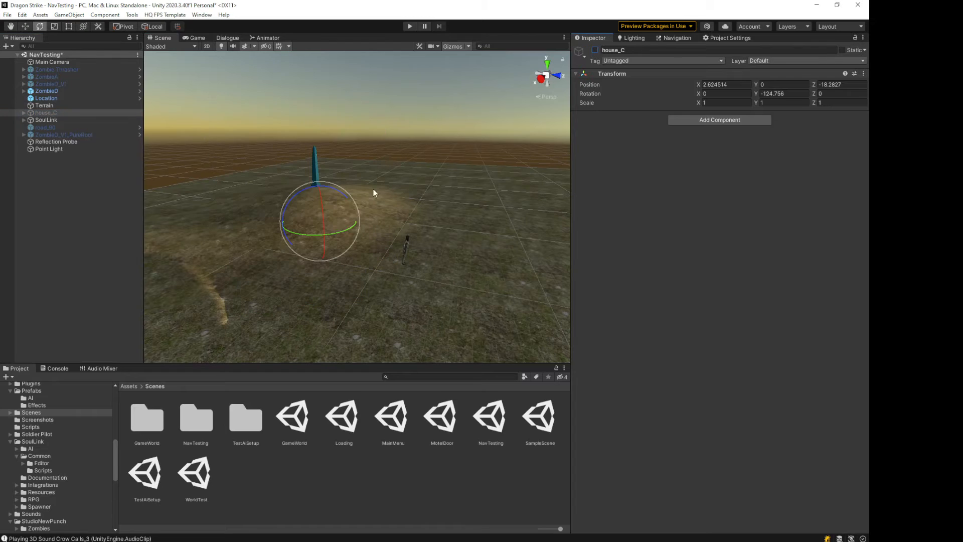
click(60, 98)
click(595, 50)
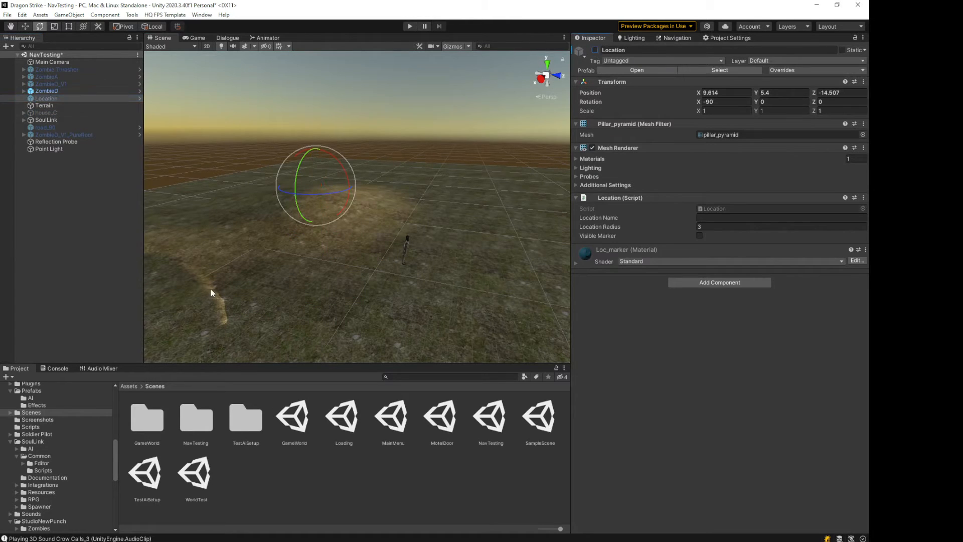
Place the Wooden Door prefab on the terrain near ZombieD and frame it in the scene view
click(36, 391)
drag(483, 415, 464, 261)
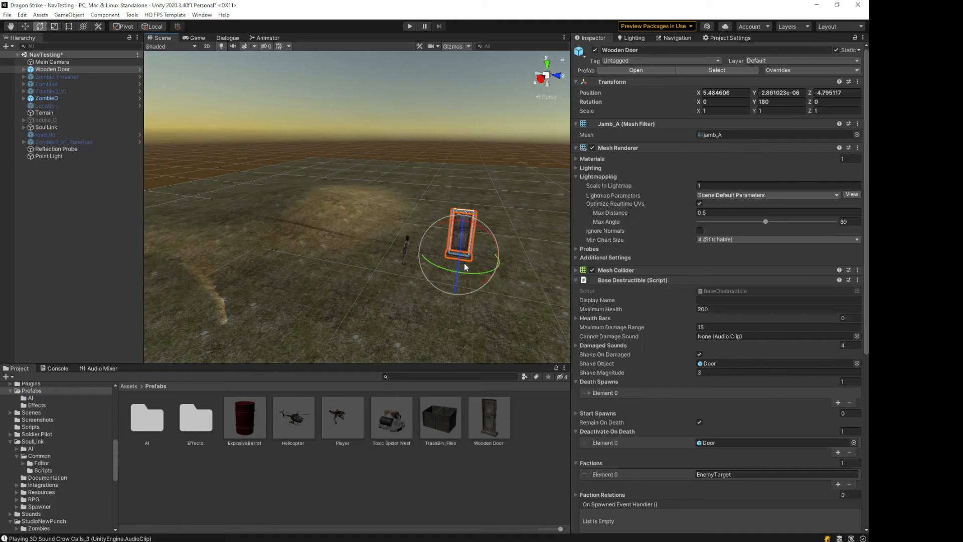
key(f)
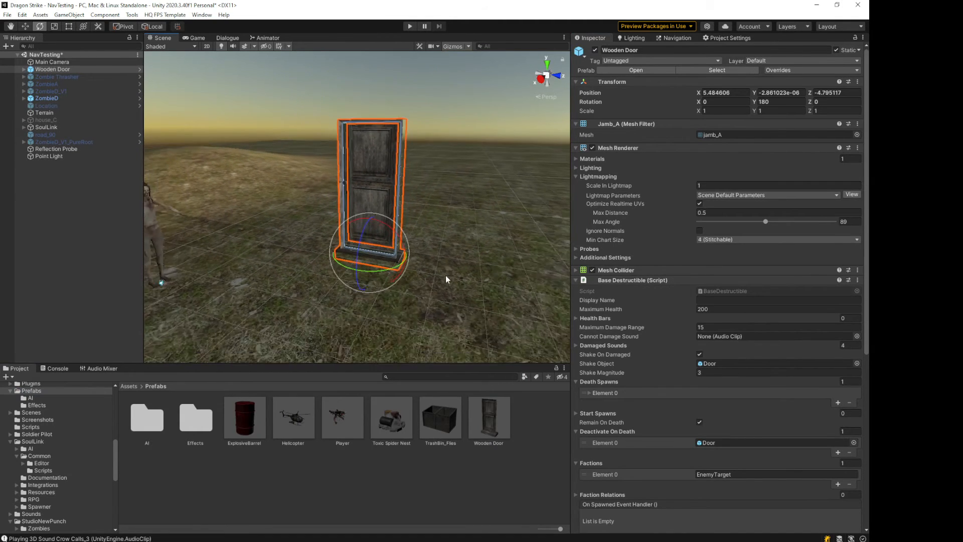
scroll(446, 279, down, 3)
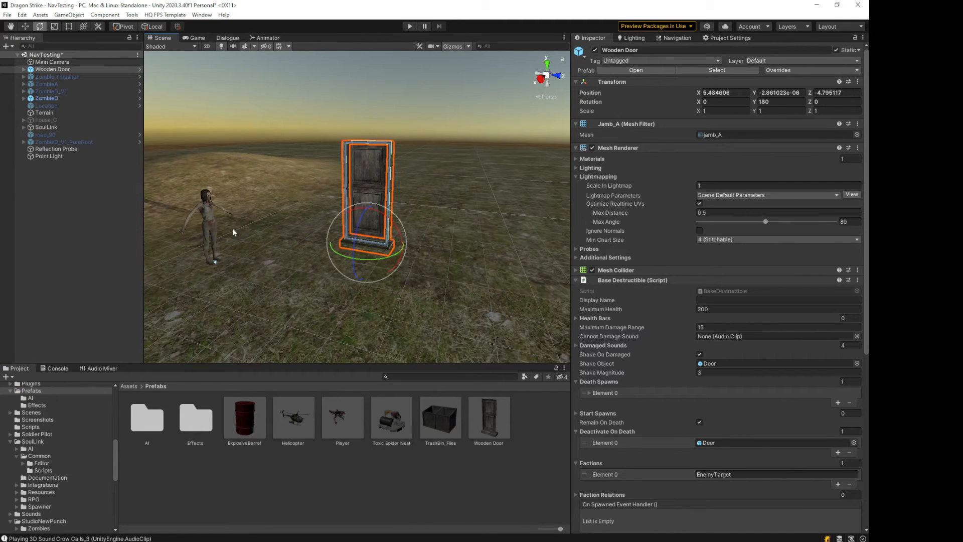
Select ZombieD and run the scene to watch how it behaves toward the Wooden Door, ending play mode when done
click(56, 97)
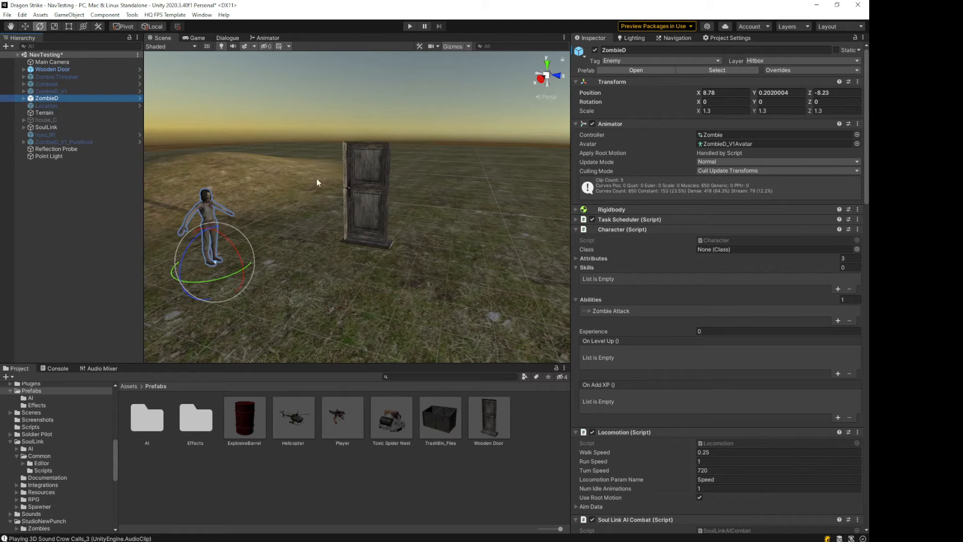
click(409, 26)
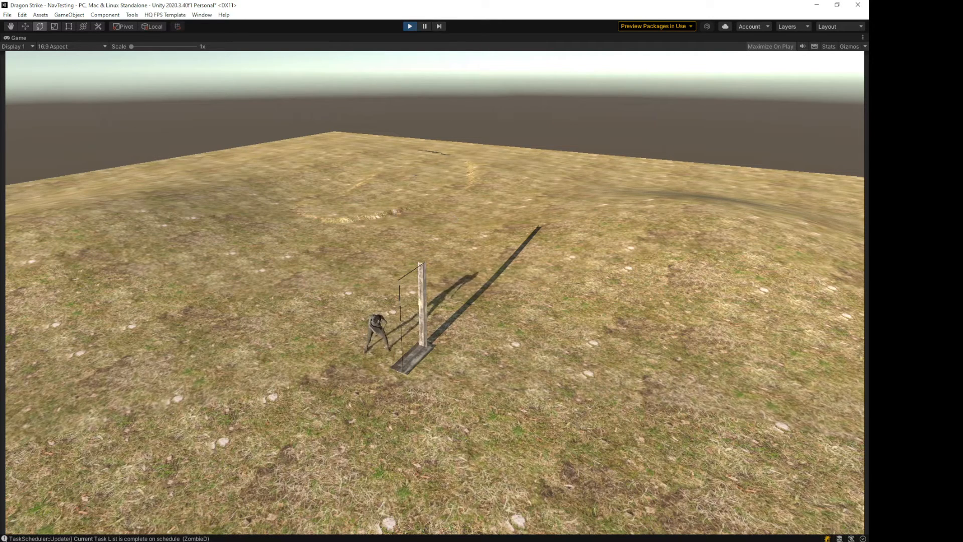
click(409, 27)
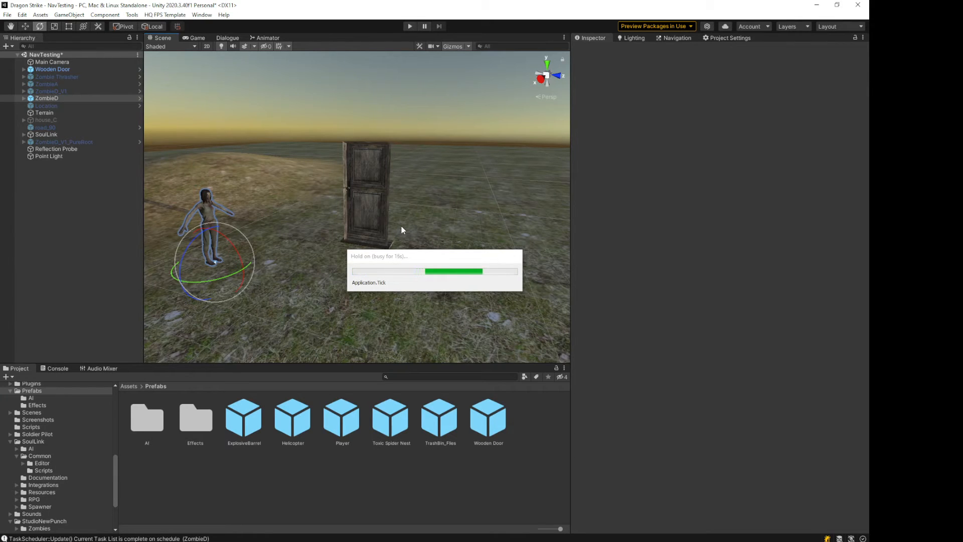
Align the Main Camera with a closer scene view that shows both ZombieD and the Wooden Door
right_drag(445, 205, 400, 211)
right_drag(309, 206, 336, 206)
right_drag(398, 216, 289, 177)
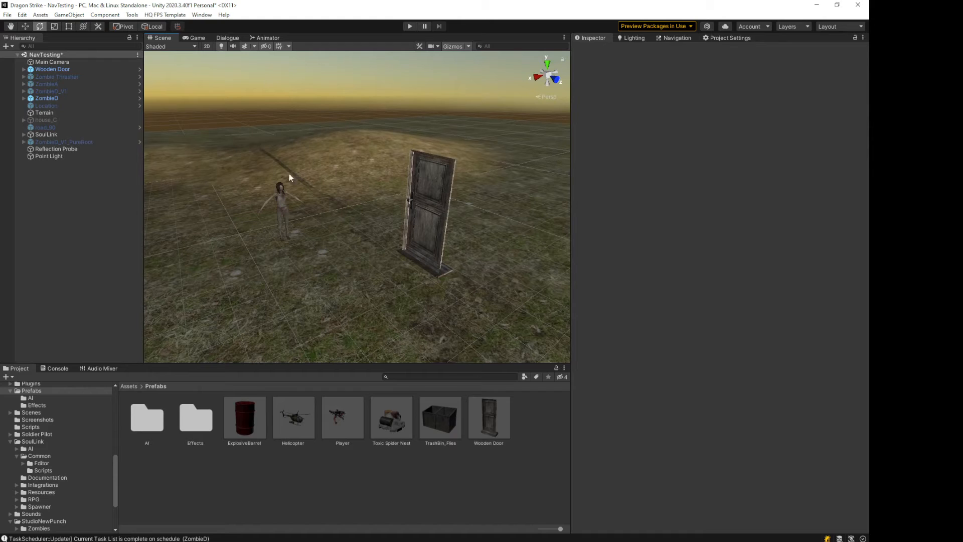
click(55, 62)
click(69, 15)
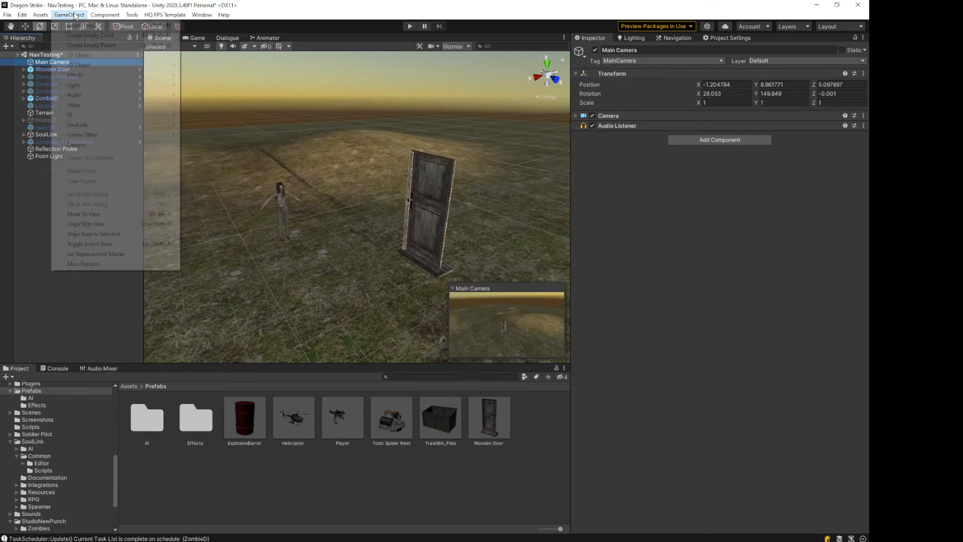
click(120, 224)
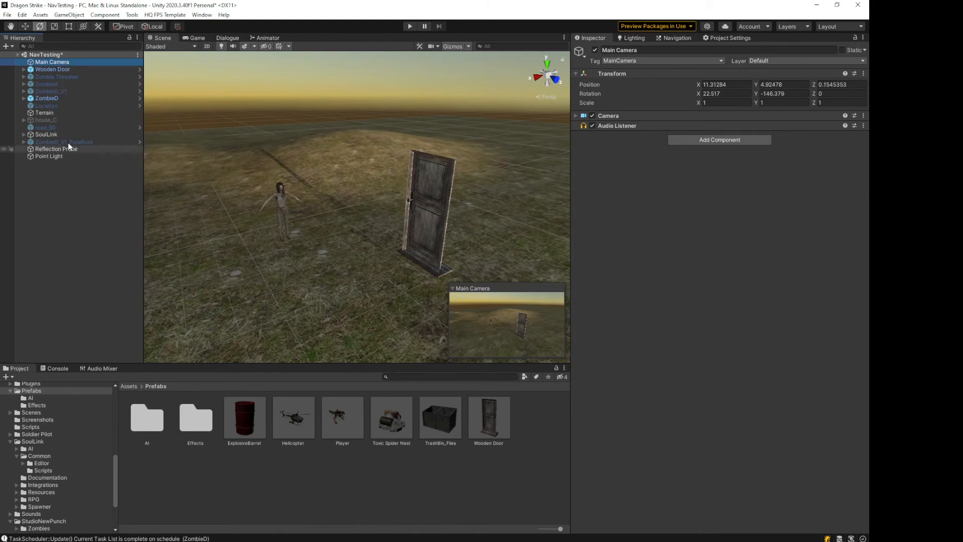
Add a category named Effects to the SoulLink PoolManager
click(24, 134)
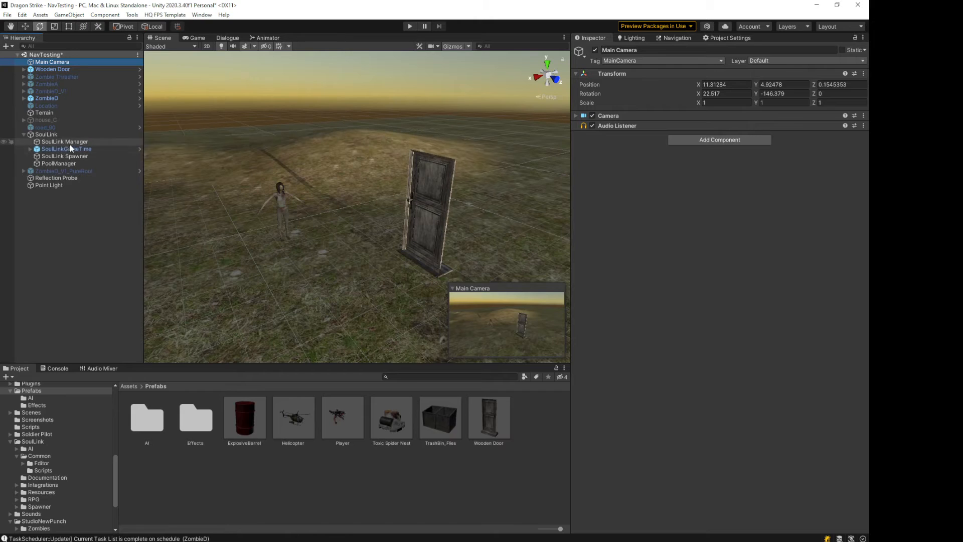
click(68, 164)
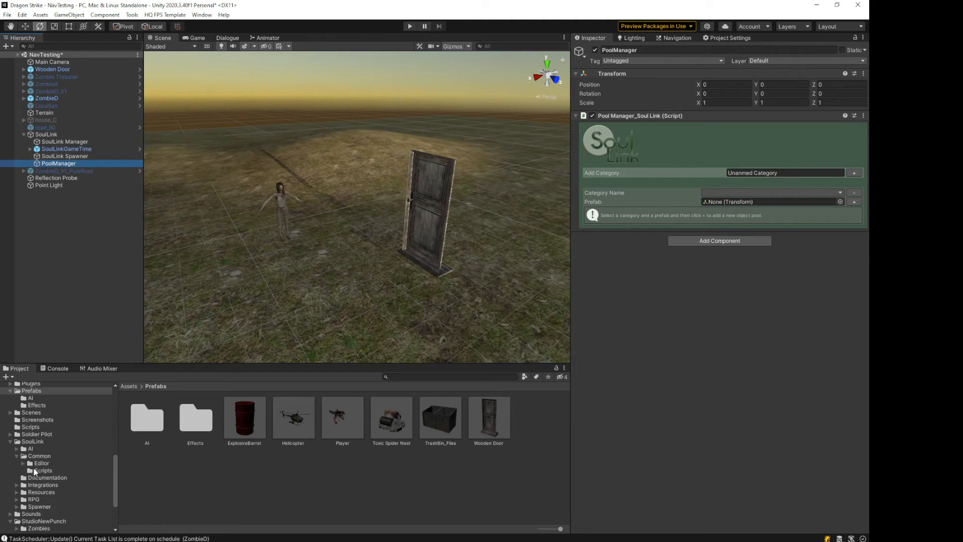
click(32, 405)
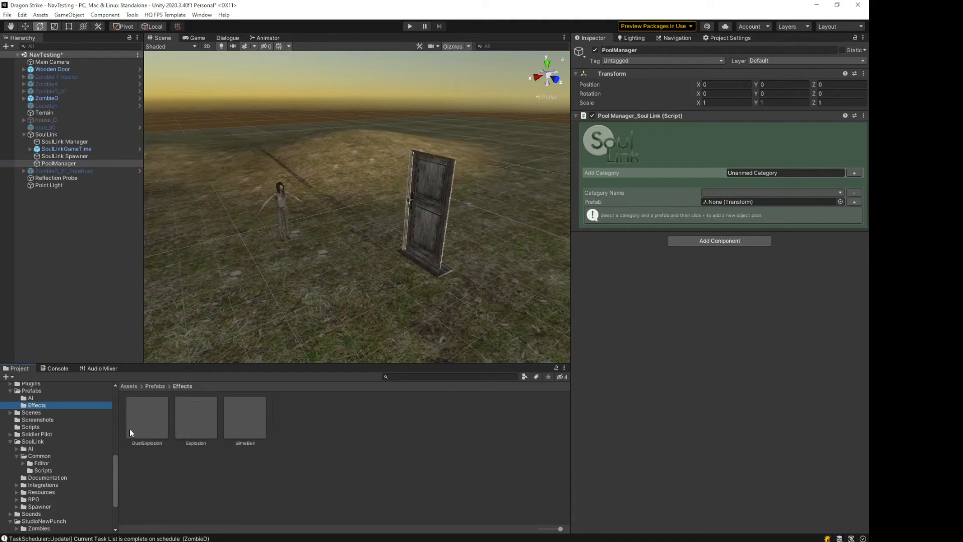
click(791, 174)
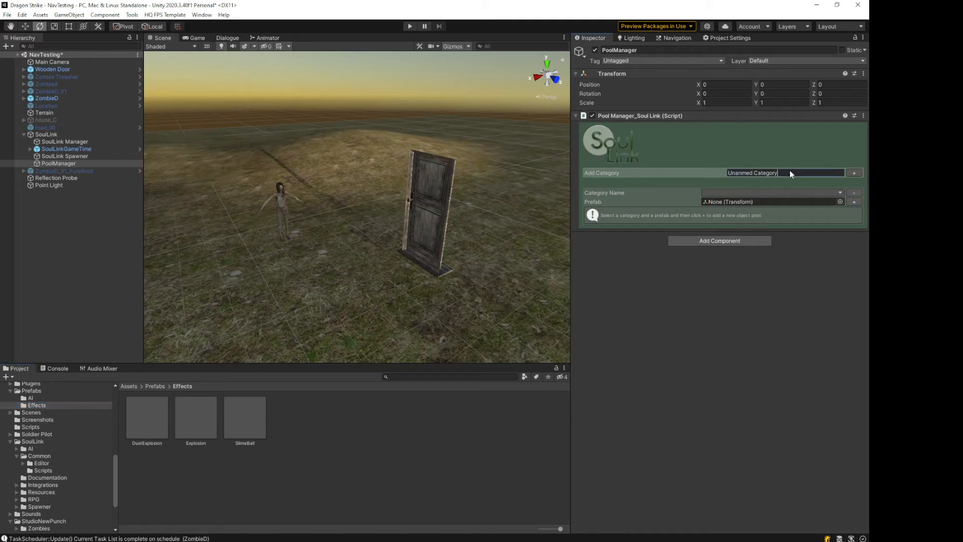
drag(790, 173, 717, 172)
text(Eff)
click(855, 173)
Add the DustExplosion prefab to the Effects category as an object pool and expand its settings
drag(151, 419, 743, 202)
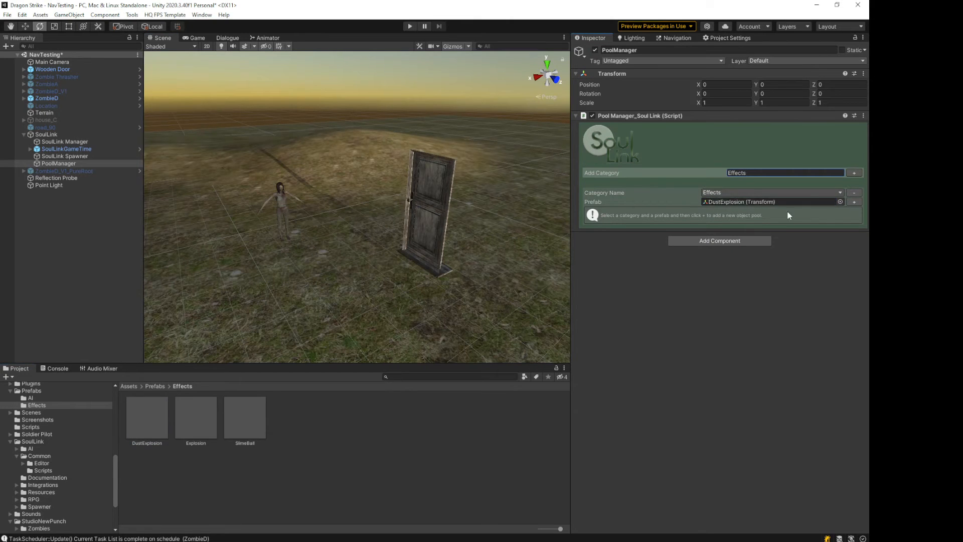
click(851, 202)
click(582, 233)
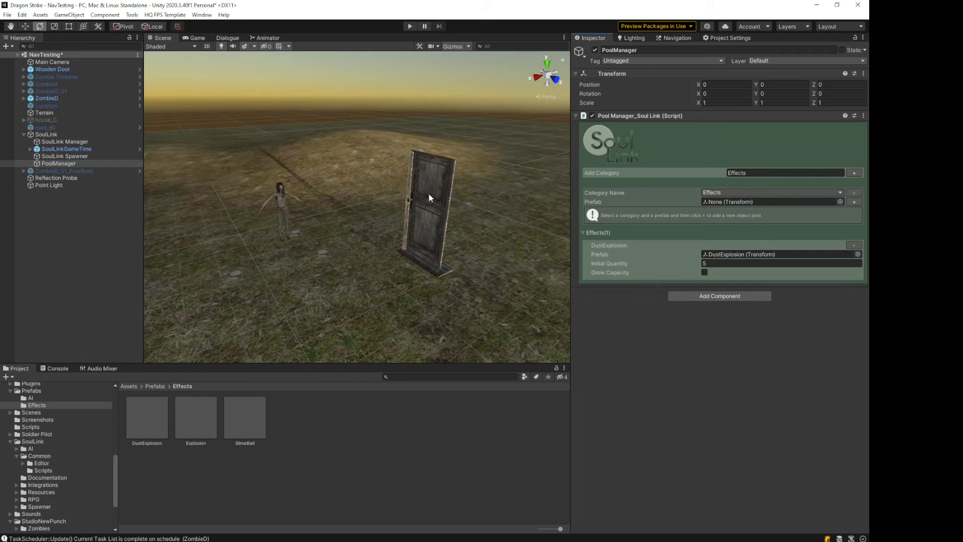
Set the Wooden Door's Maximum Health to 50, run the scene to test ZombieD's attack, and end play mode
click(24, 69)
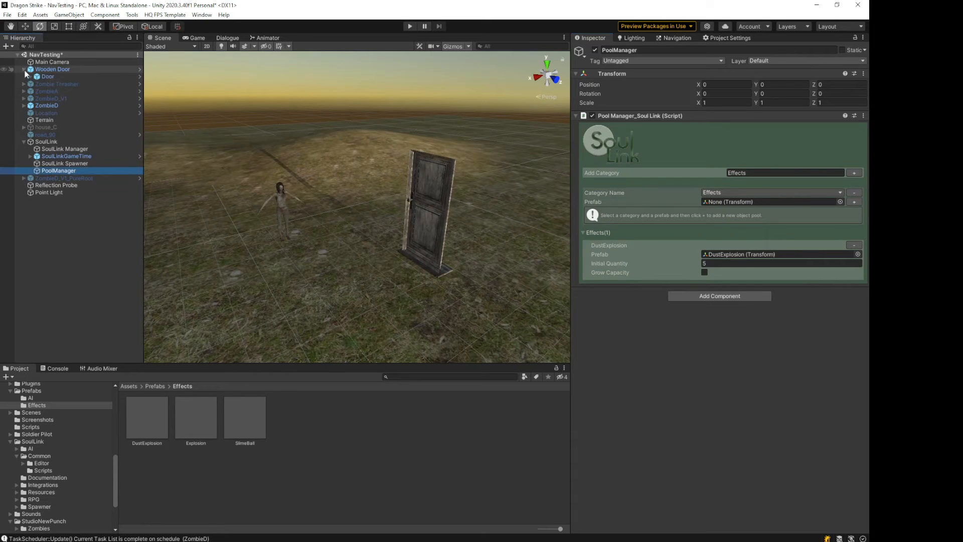
click(46, 76)
click(71, 70)
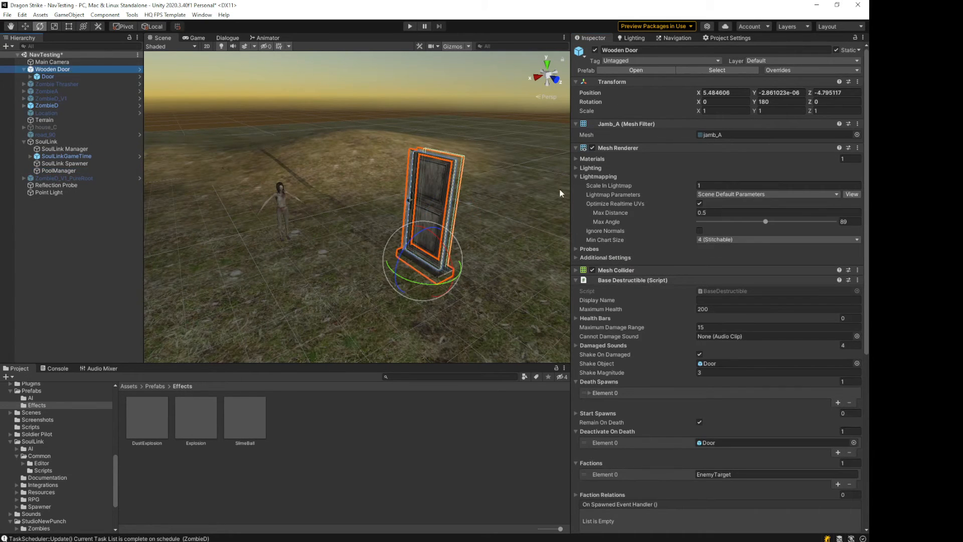
click(722, 308)
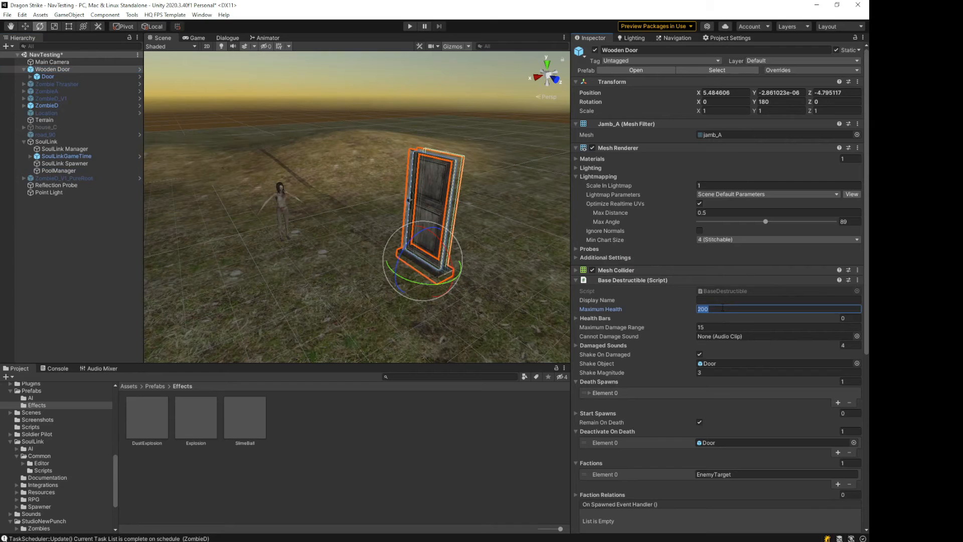
text(50)
key(Tab)
click(412, 27)
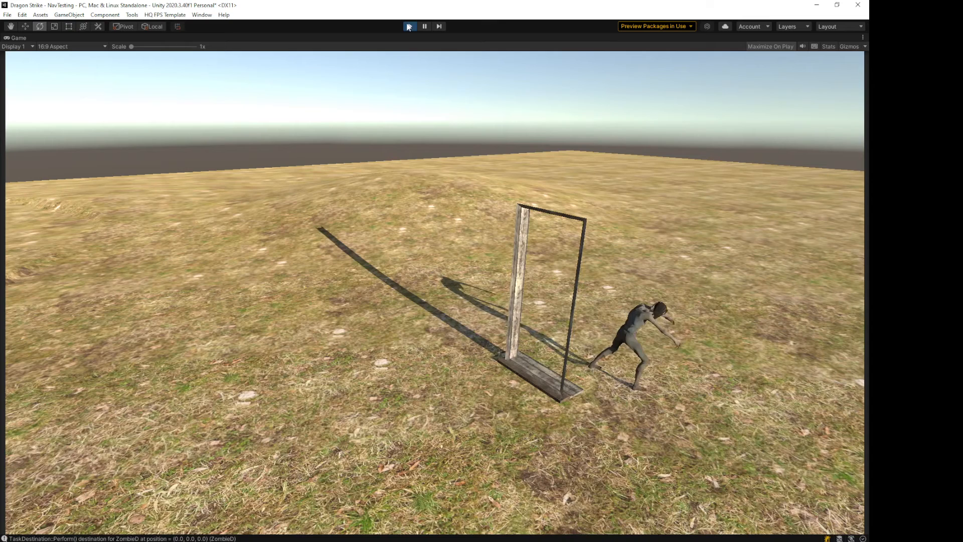
click(408, 26)
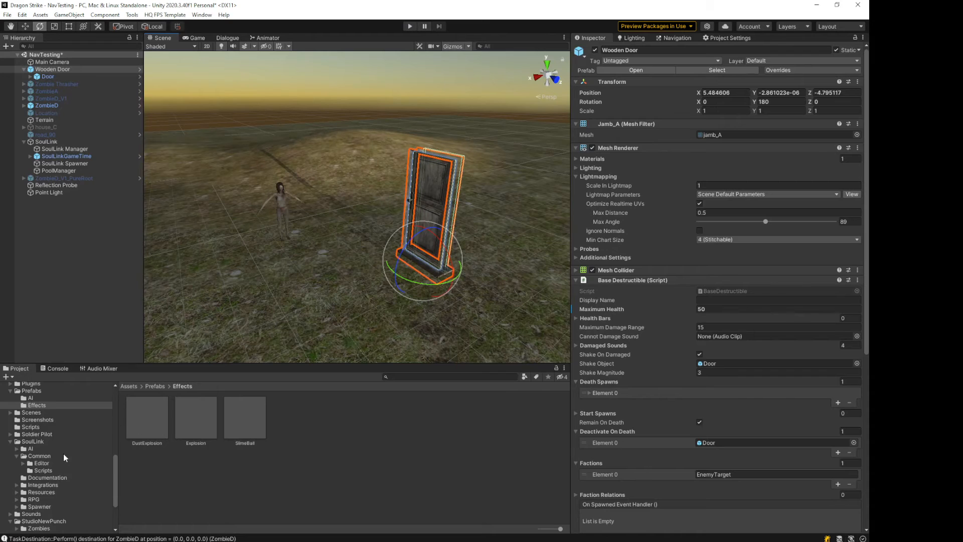
Open the Toxic Spider Nest prefab from the Prefabs folder in prefab editing mode
scroll(63, 454, down, 3)
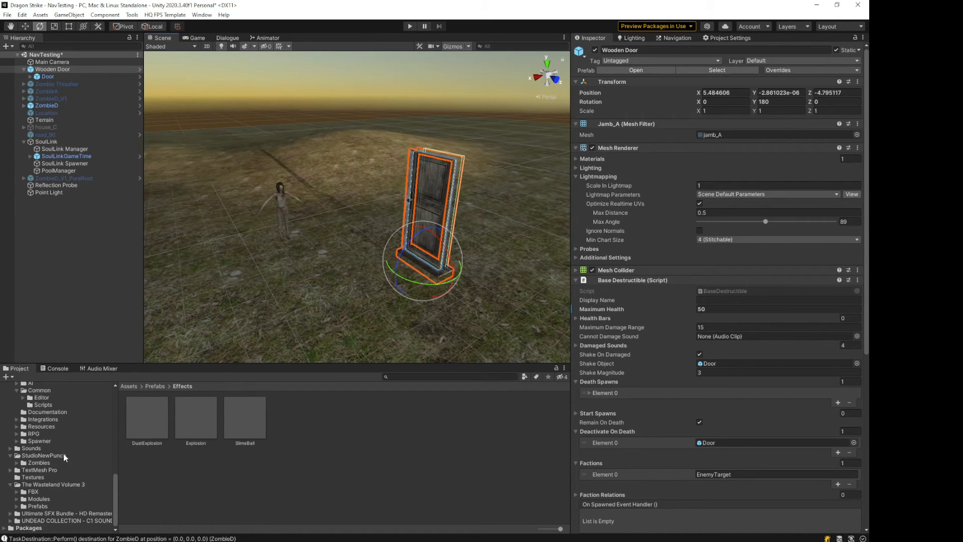
click(153, 386)
click(384, 426)
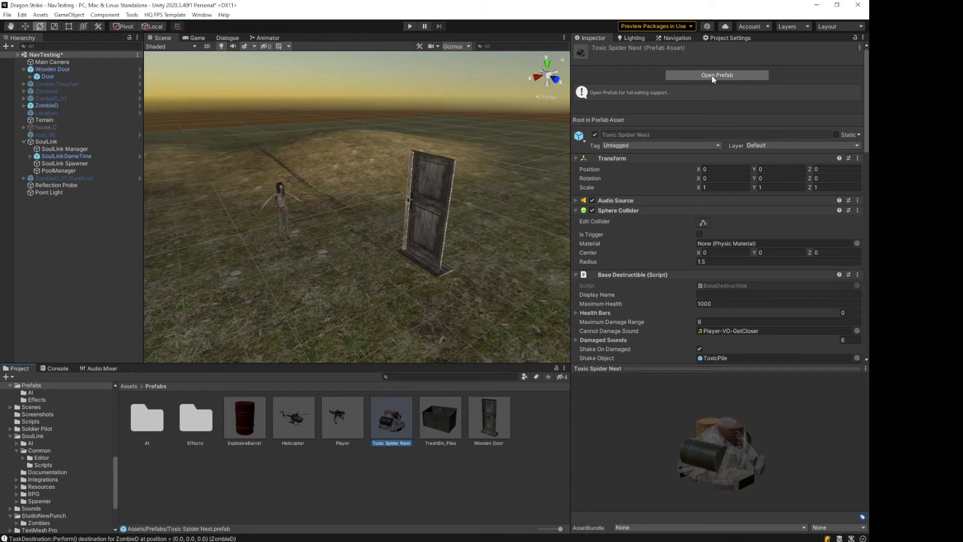
click(712, 76)
Examine the Toxic Spider Nest model and its sphere collider from several angles, and frame the nest in the view
scroll(390, 174, down, 3)
scroll(390, 174, up, 4)
right_drag(449, 180, 383, 172)
middle_drag(427, 168, 294, 163)
right_drag(411, 192, 366, 187)
middle_drag(394, 186, 312, 202)
scroll(363, 198, down, 3)
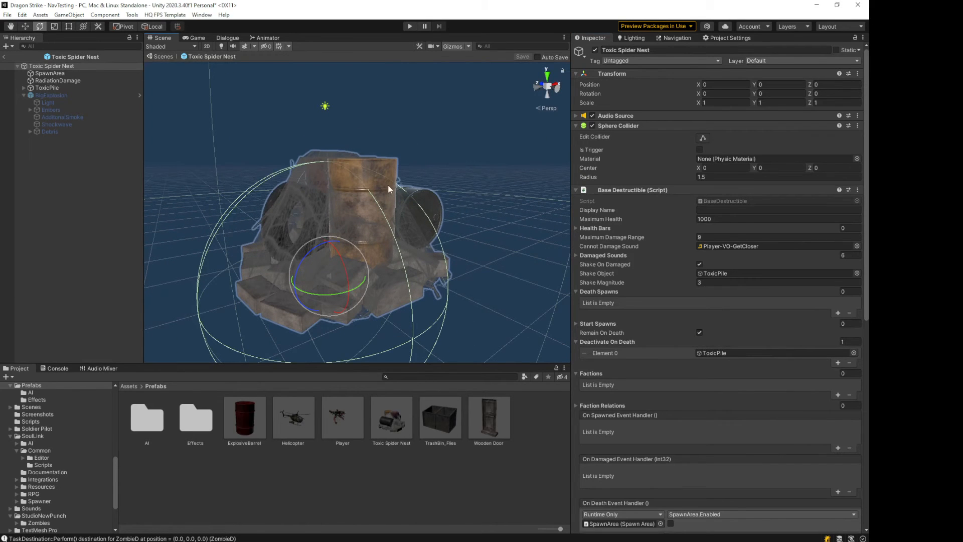
right_drag(329, 189, 352, 201)
middle_drag(347, 198, 368, 206)
right_drag(383, 197, 360, 202)
middle_drag(416, 211, 332, 205)
right_drag(409, 204, 362, 195)
middle_drag(362, 195, 402, 209)
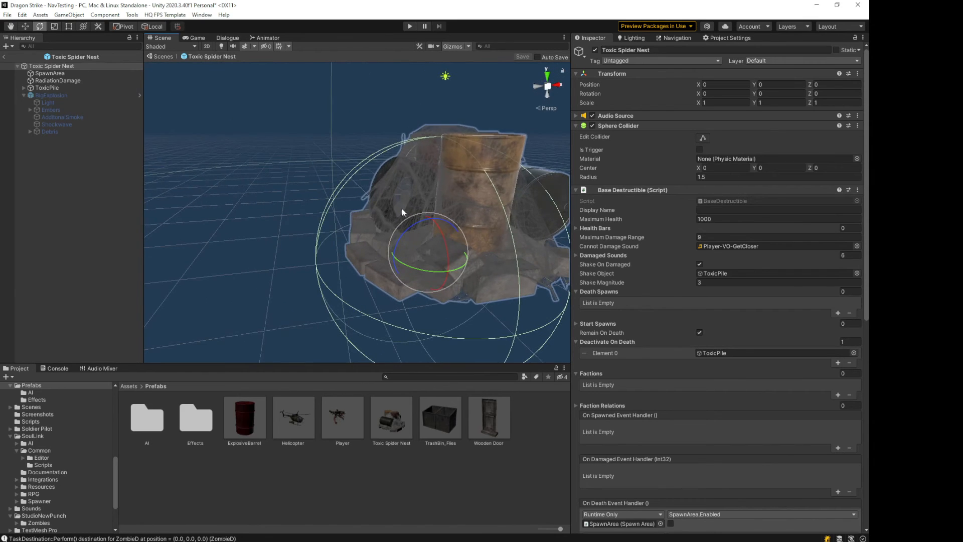
right_drag(373, 203, 452, 195)
key(f)
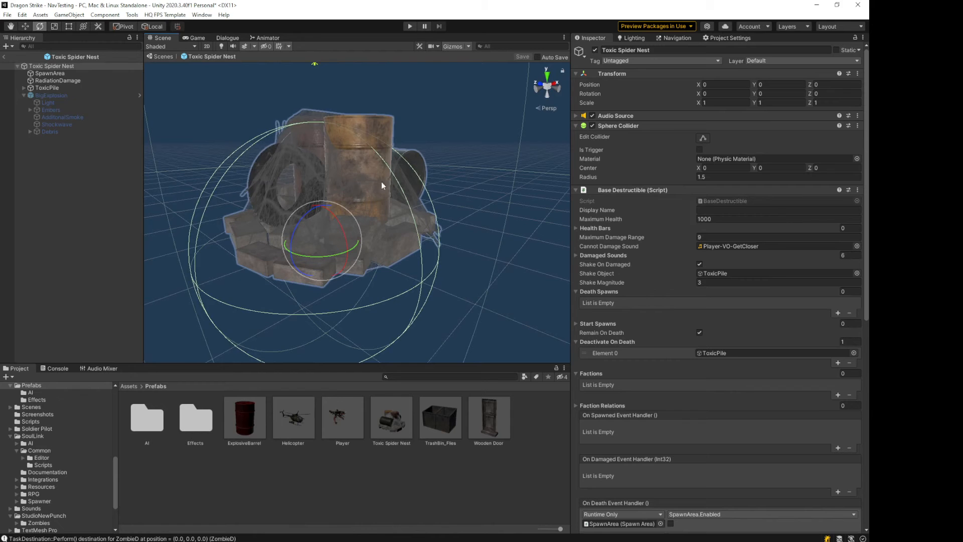
Inspect the nest's SpawnArea object, checking its Spawn Area settings and the extent of its trigger radius around the nest
click(77, 74)
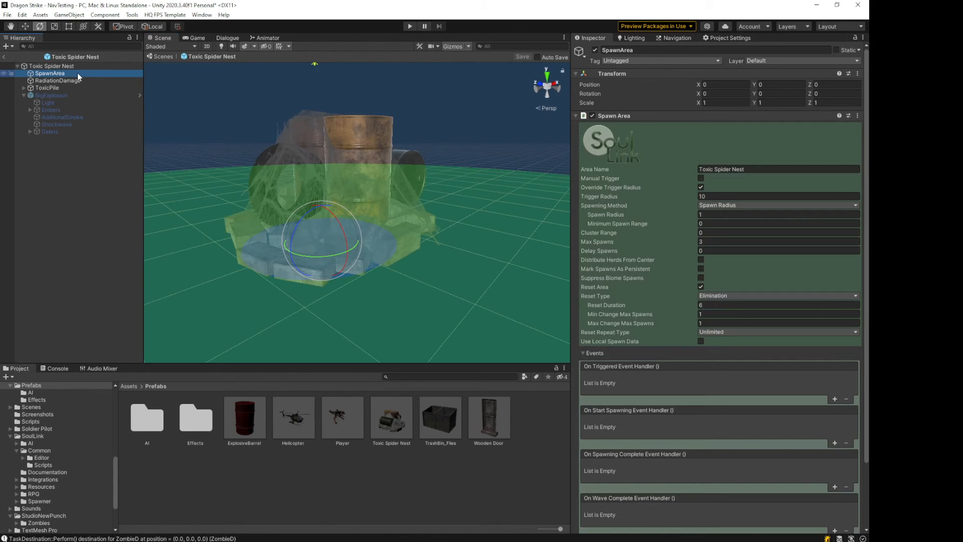
scroll(303, 162, down, 10)
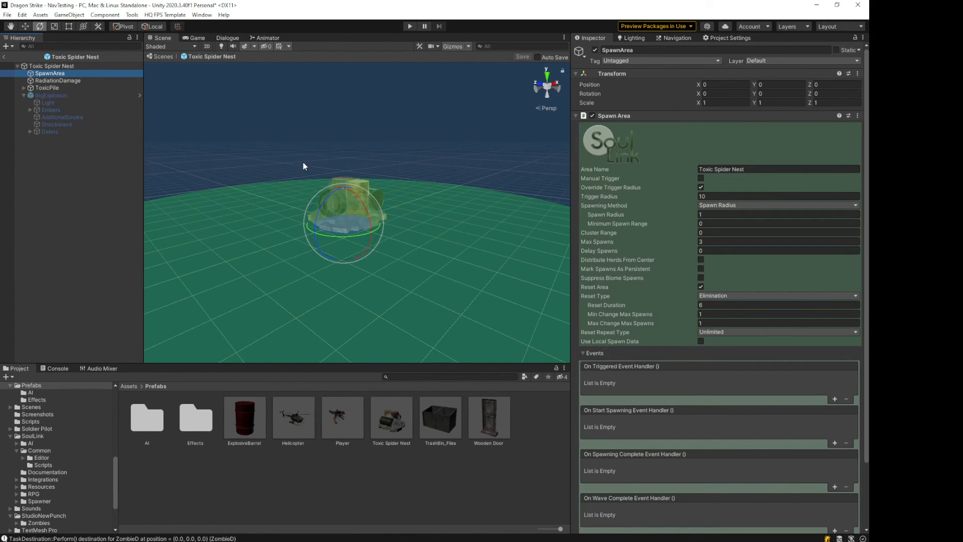
scroll(305, 206, down, 5)
right_drag(305, 207, 348, 215)
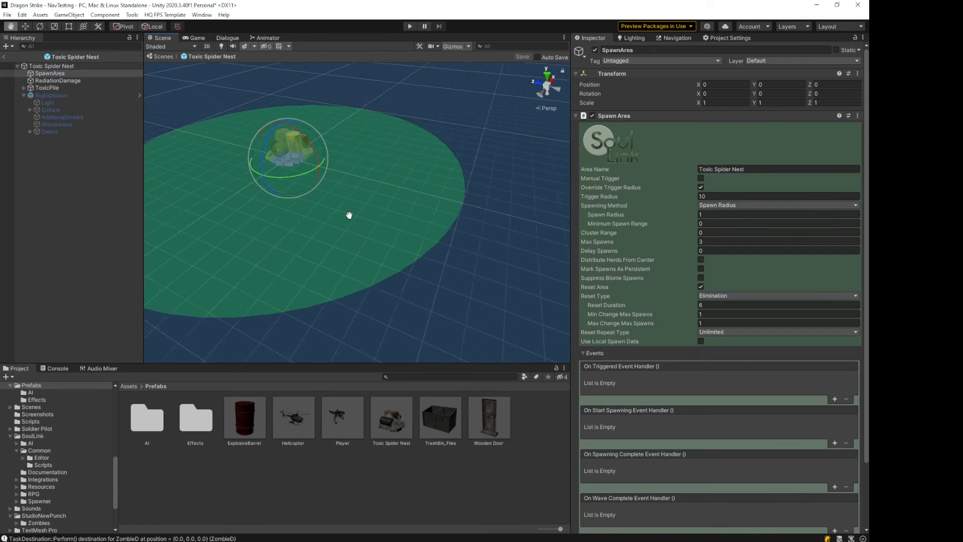
middle_drag(349, 215, 399, 225)
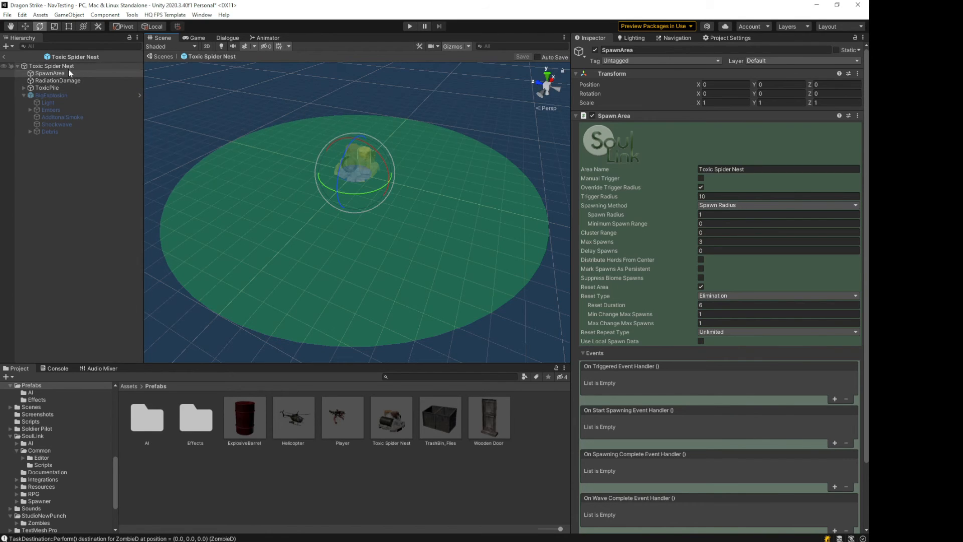
Inspect the RadiationDamage object's sphere trigger and its Min Damage, Max Damage and Damage Delay settings
click(56, 82)
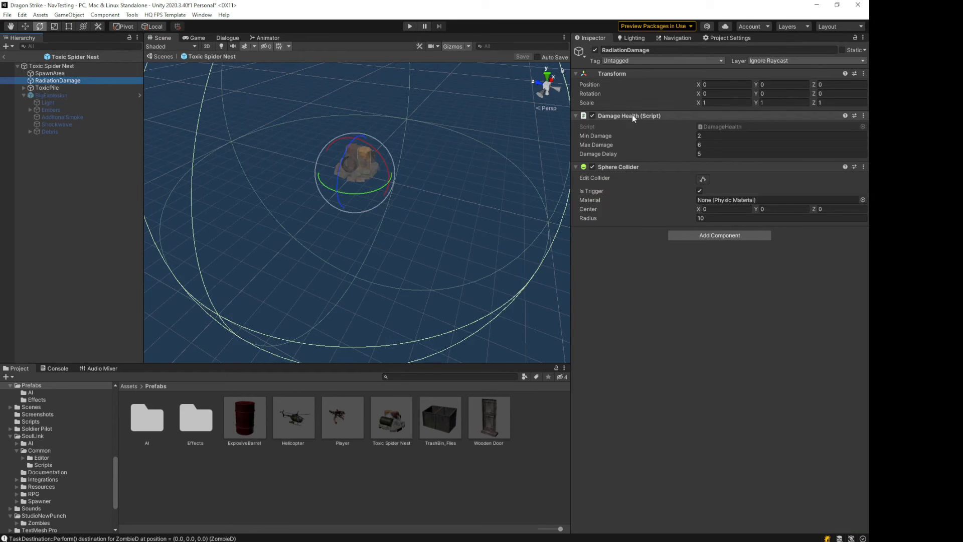
right_drag(459, 204, 460, 168)
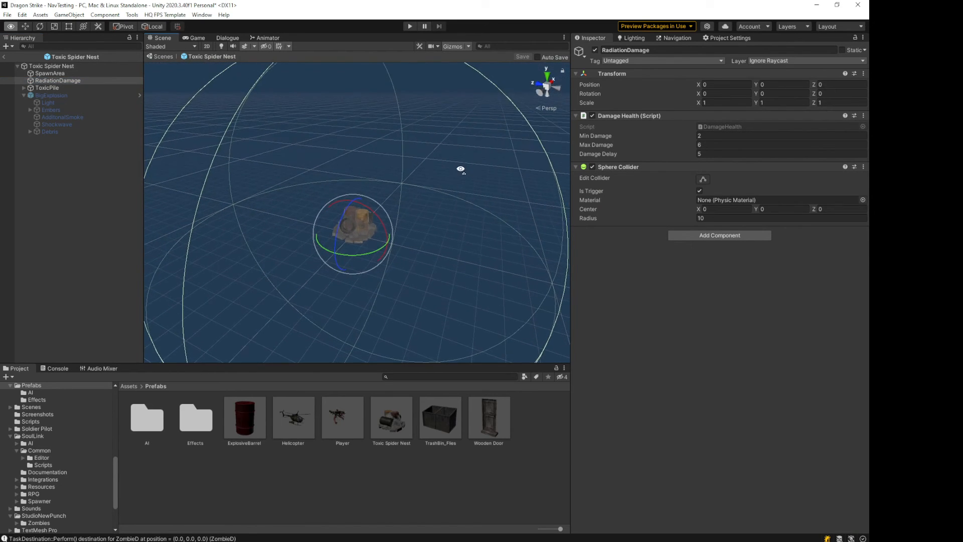
middle_drag(454, 204, 456, 181)
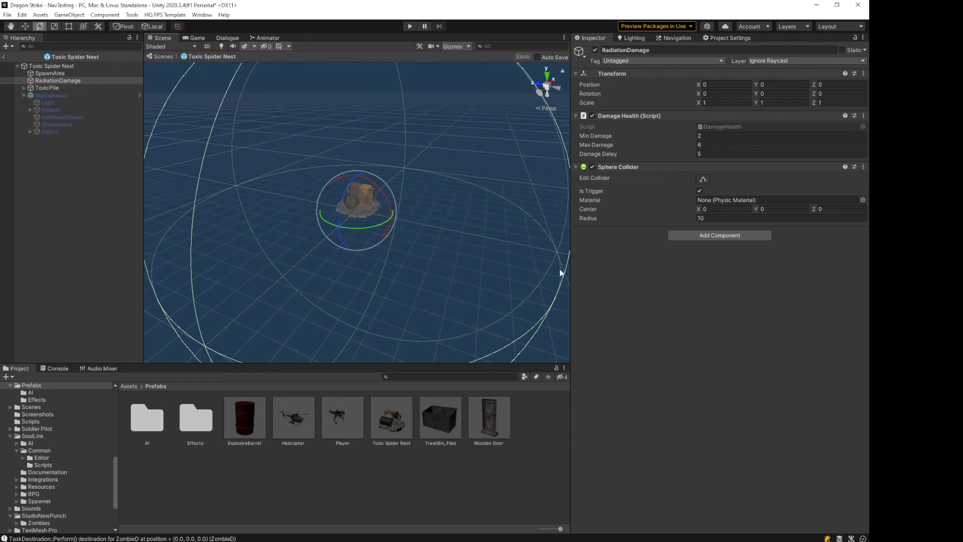
click(709, 136)
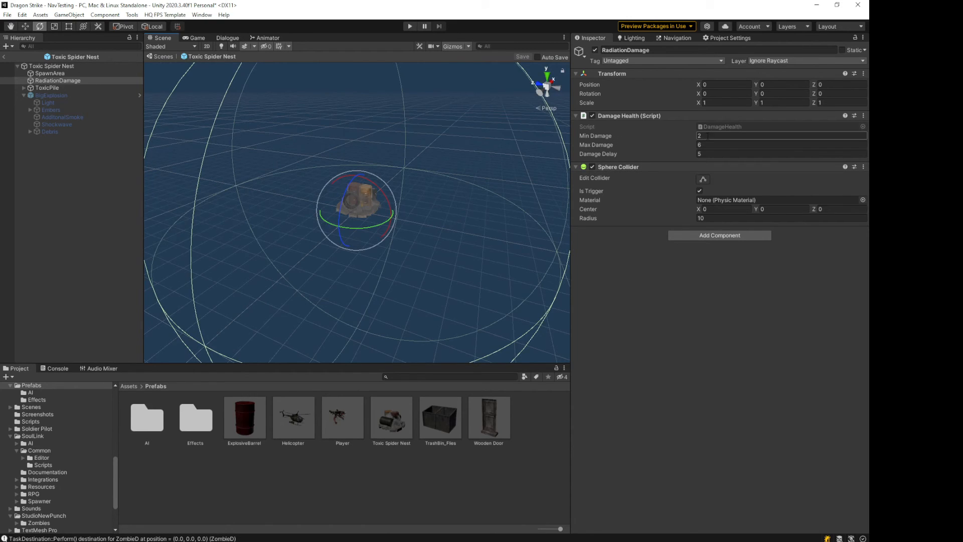
click(708, 145)
click(707, 153)
Review the ToxicPile's child objects and RadiationAura effect, and inspect the BigExplosion object's components
click(55, 89)
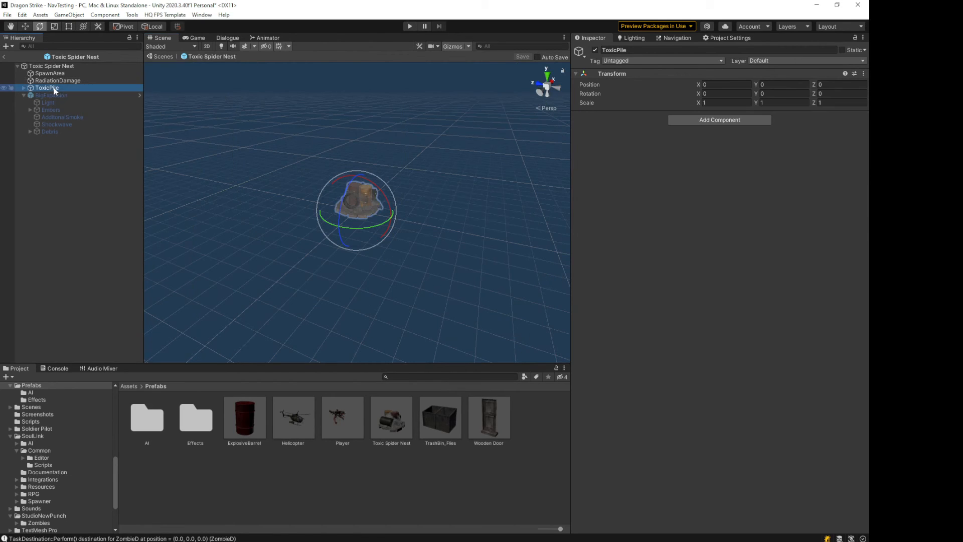
click(23, 87)
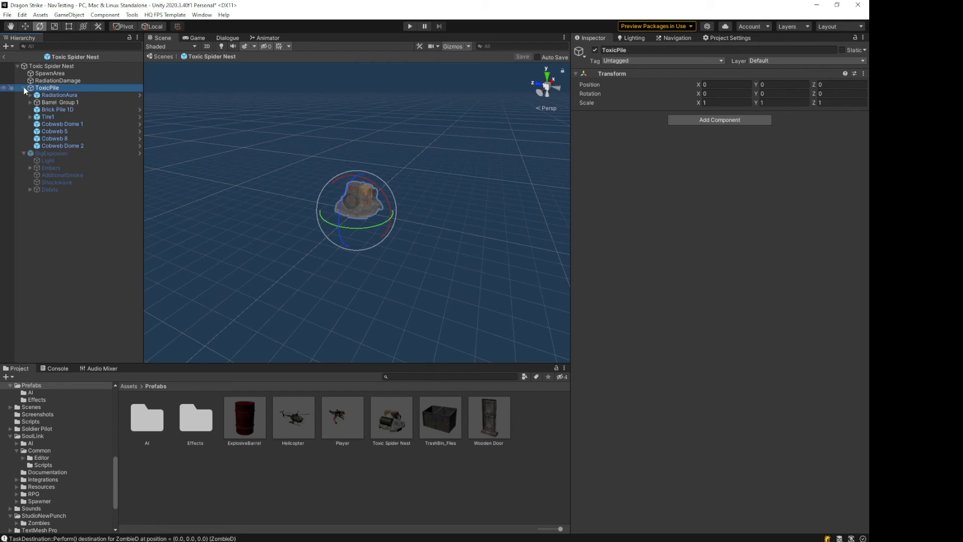
click(64, 95)
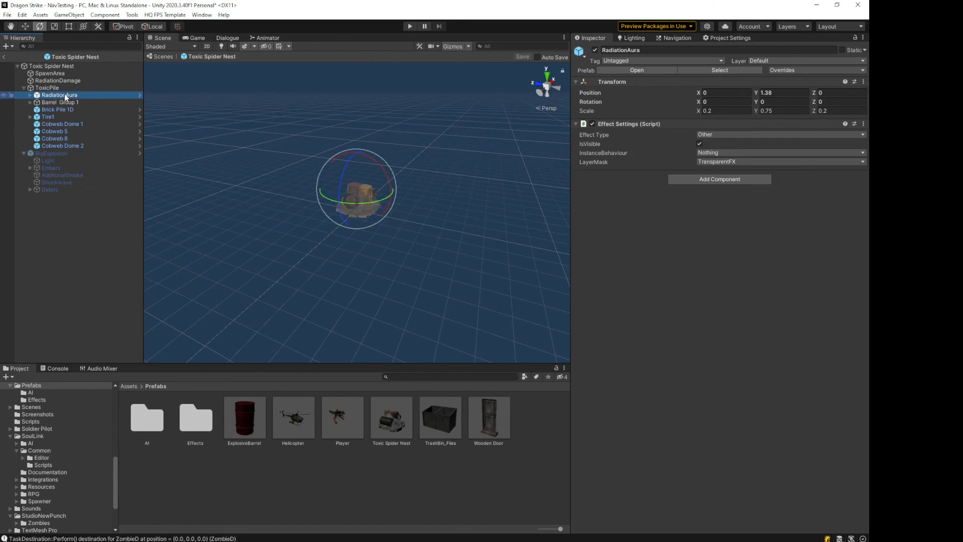
scroll(274, 181, up, 2)
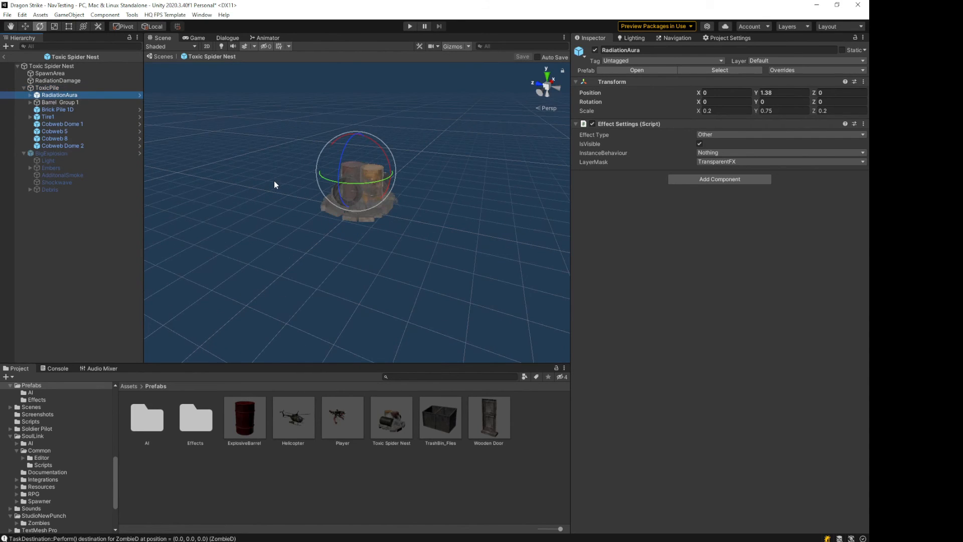
click(23, 89)
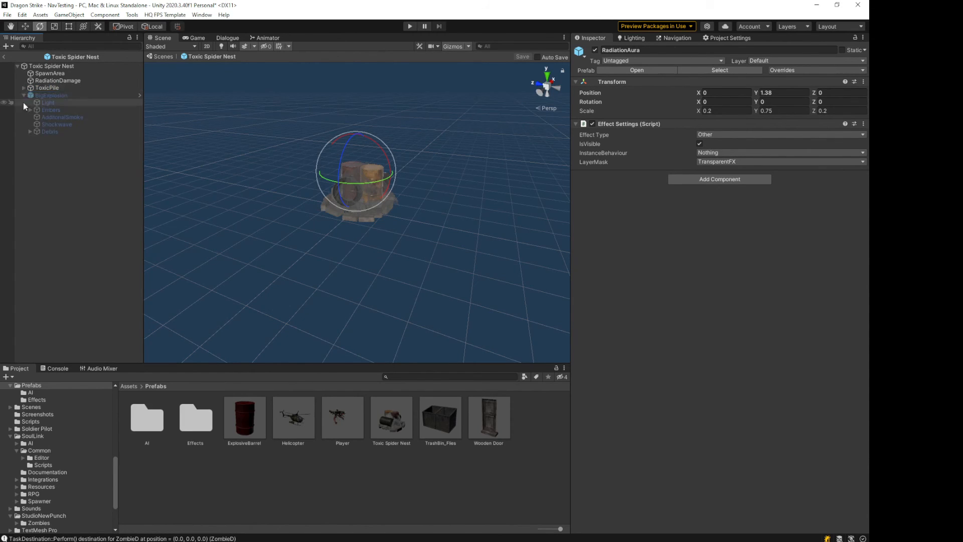
click(48, 98)
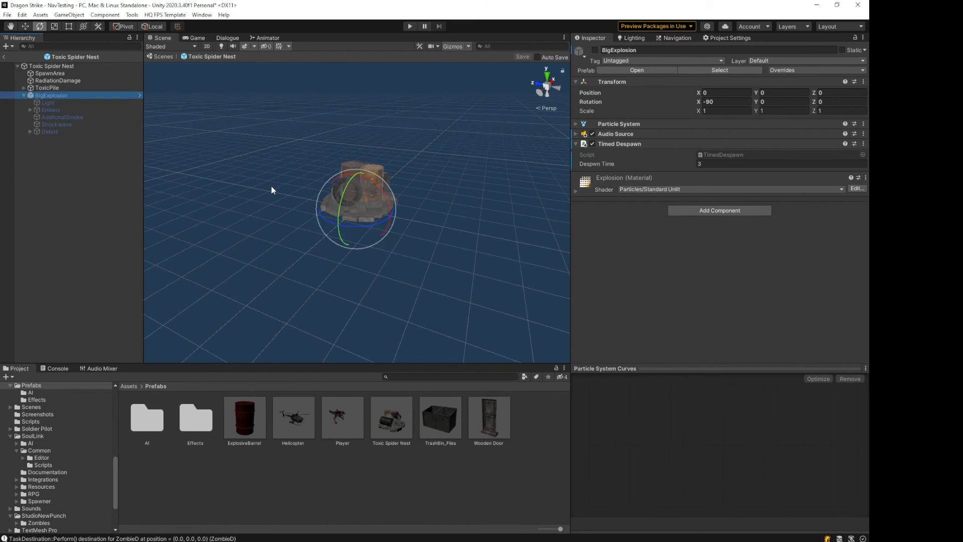
Review the root Toxic Spider Nest's Base Destructible settings and its On Death Event Handler actions
click(56, 66)
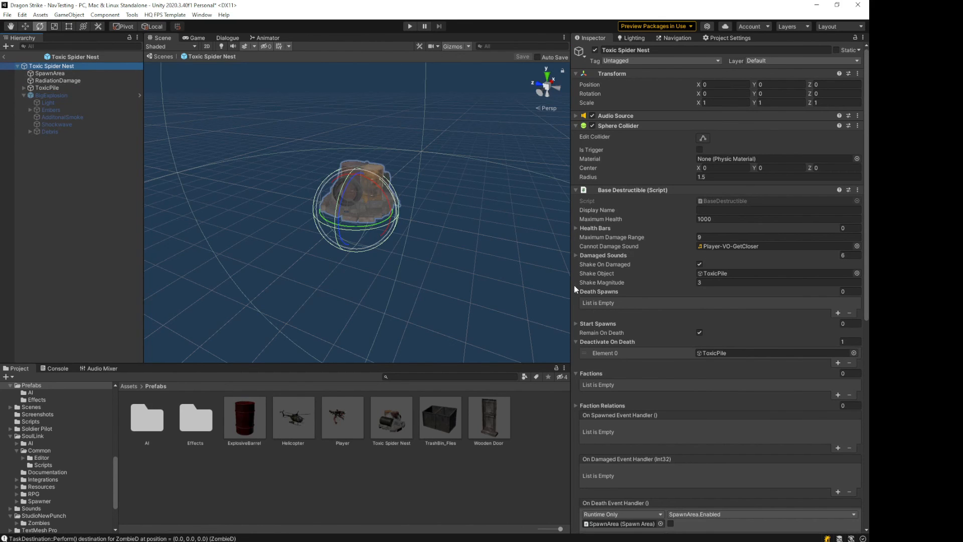
scroll(574, 285, down, 3)
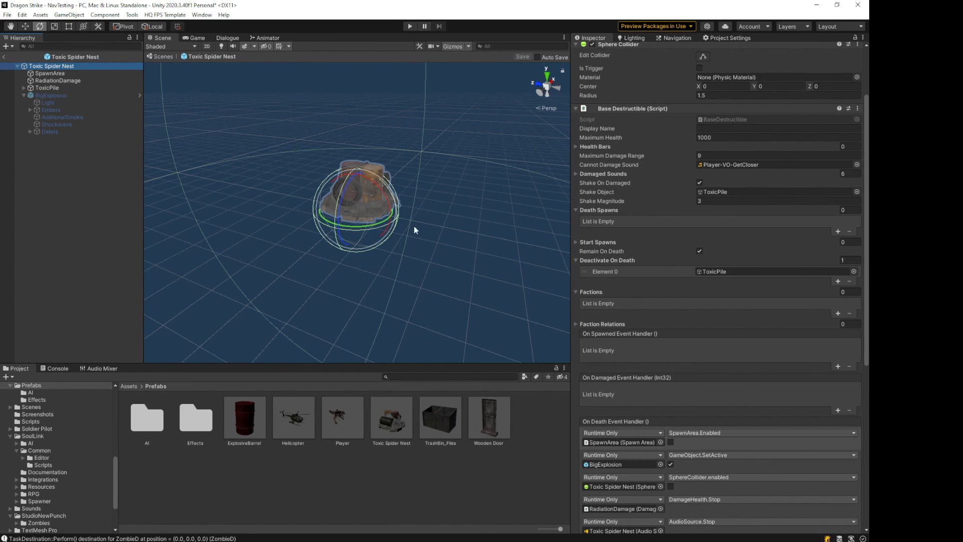
scroll(629, 301, down, 6)
scroll(627, 300, down, 3)
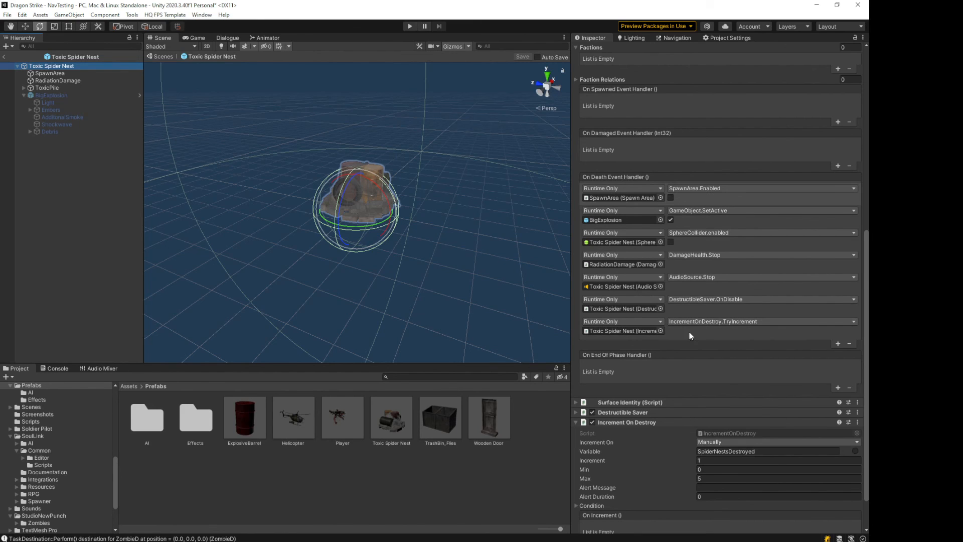
Check the Variable and Increment settings of the nest's Increment On Destroy component, and return to the NavTesting scene
scroll(700, 362, down, 2)
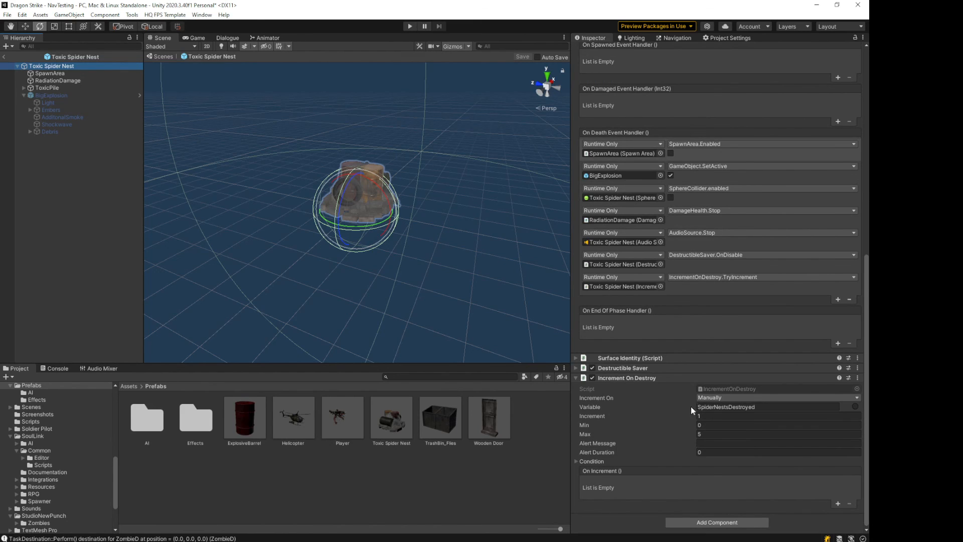
click(728, 407)
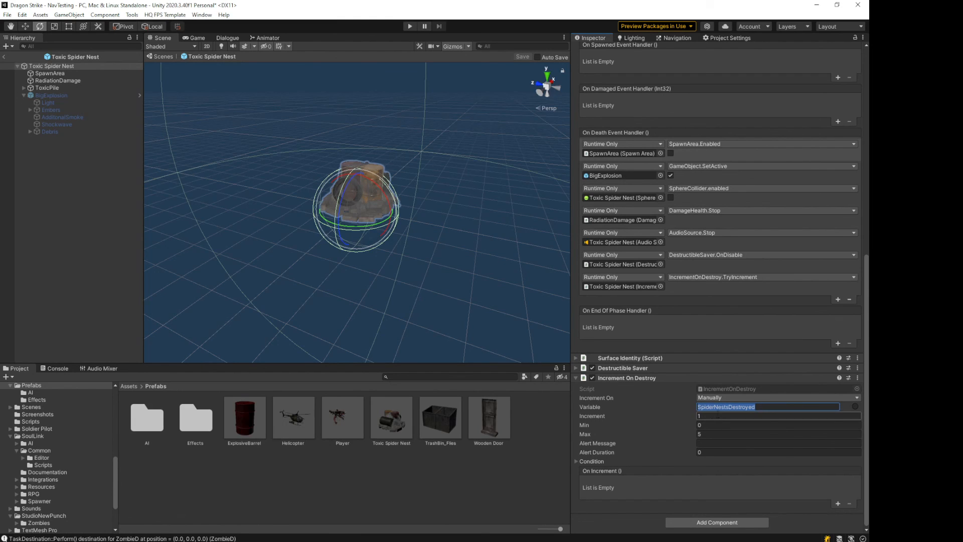
click(728, 416)
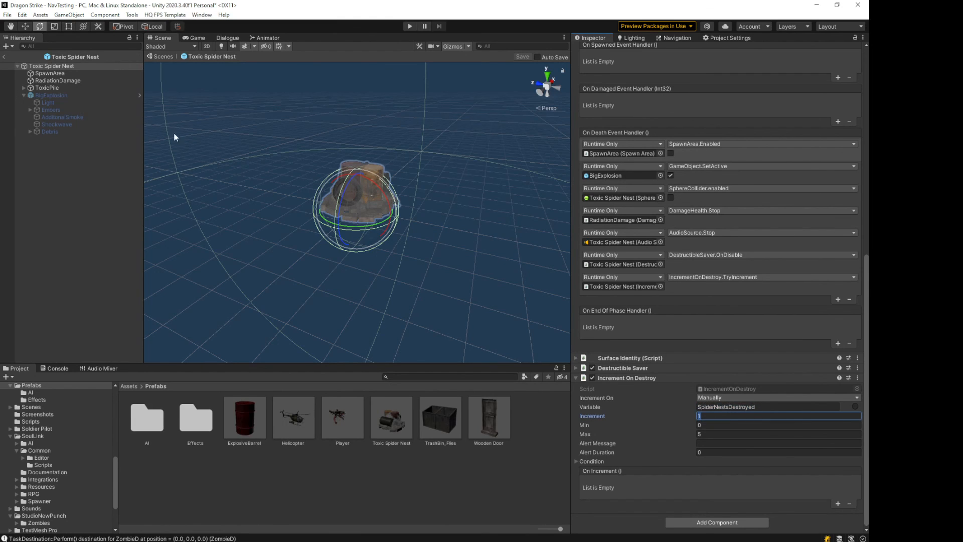
scroll(308, 209, down, 1)
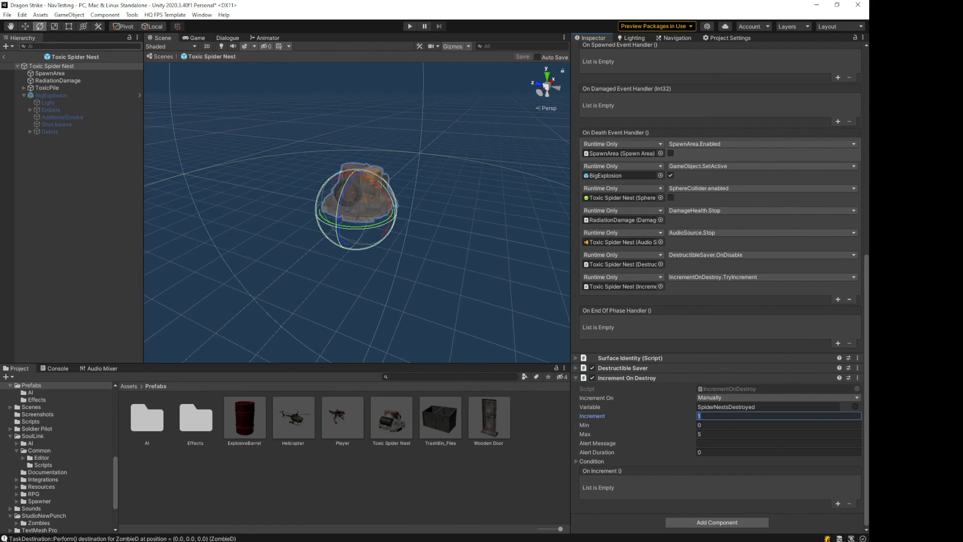
click(4, 56)
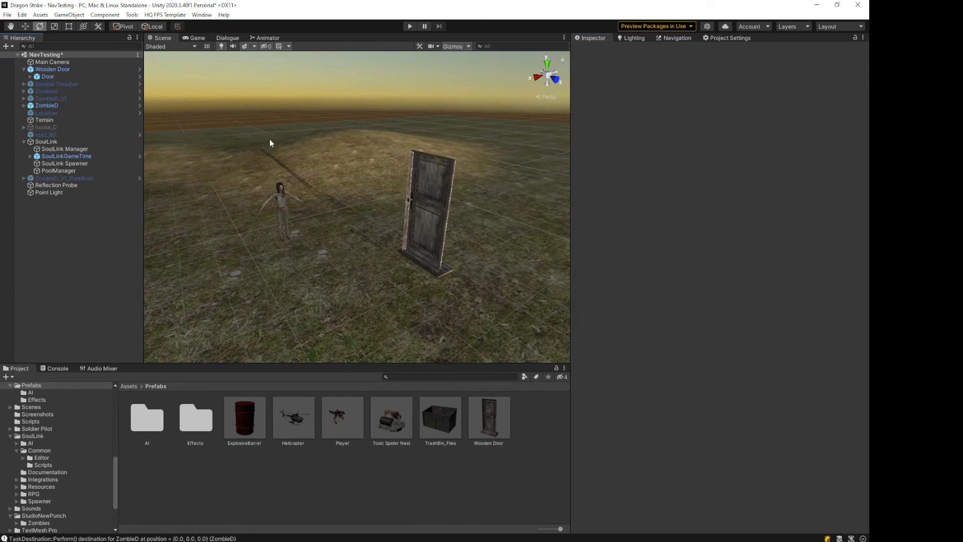